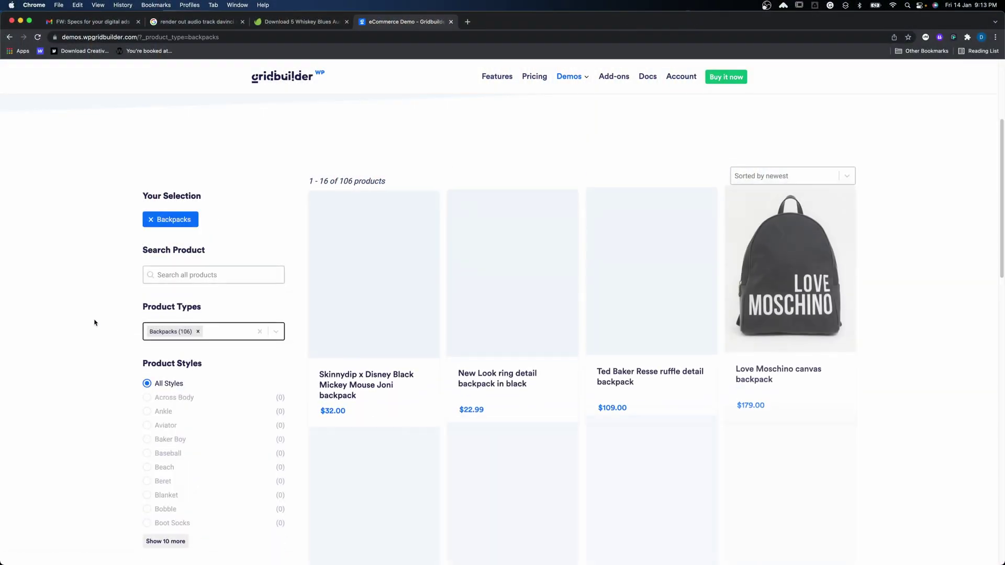
# - Scroll the backpack-filtered demo shop, then move to the Gridbuilder home page
pyautogui.scroll(-5, 94, 323)
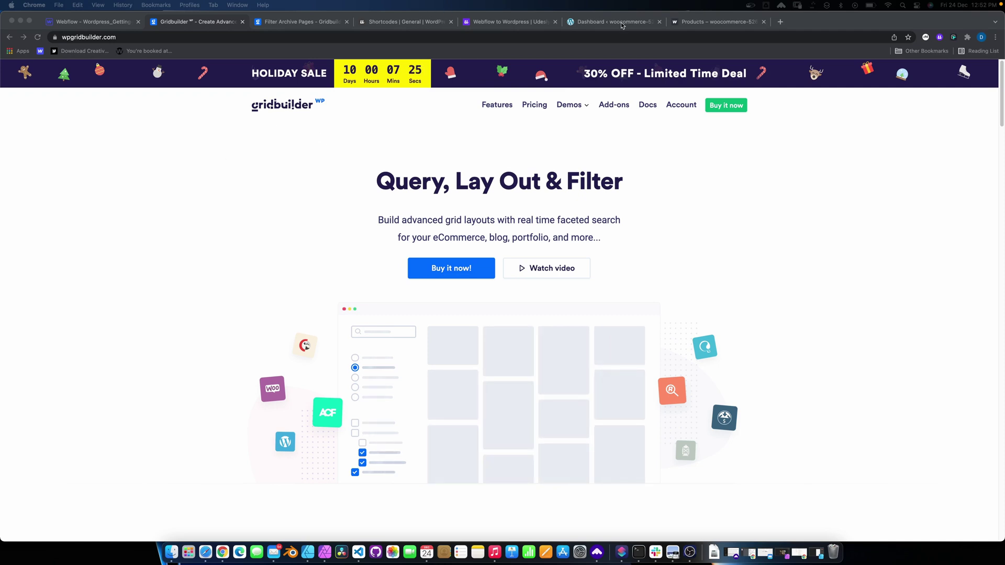
# - Import the eCommerce Demo grid from the All Grids list
pyautogui.click(638, 24)
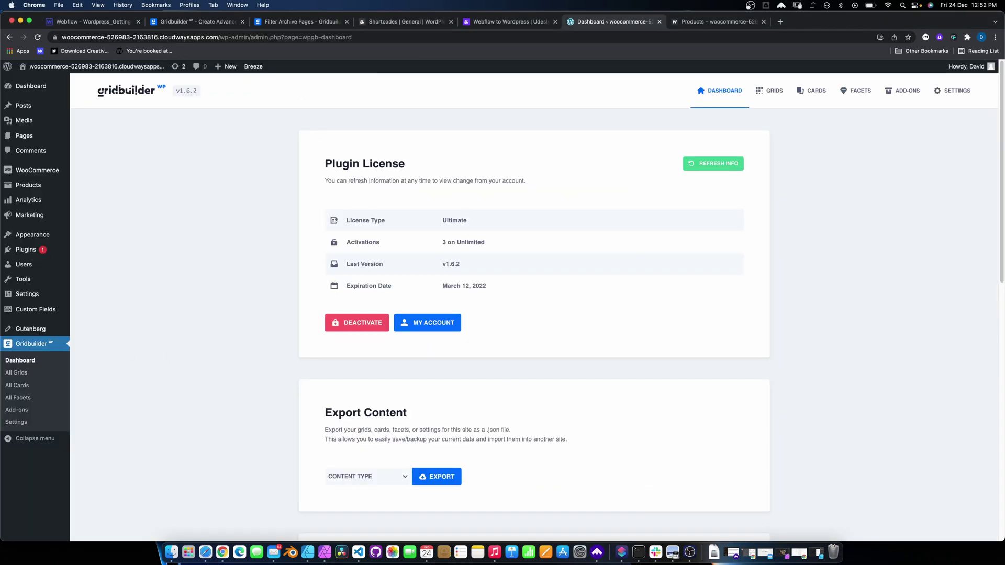
pyautogui.click(32, 377)
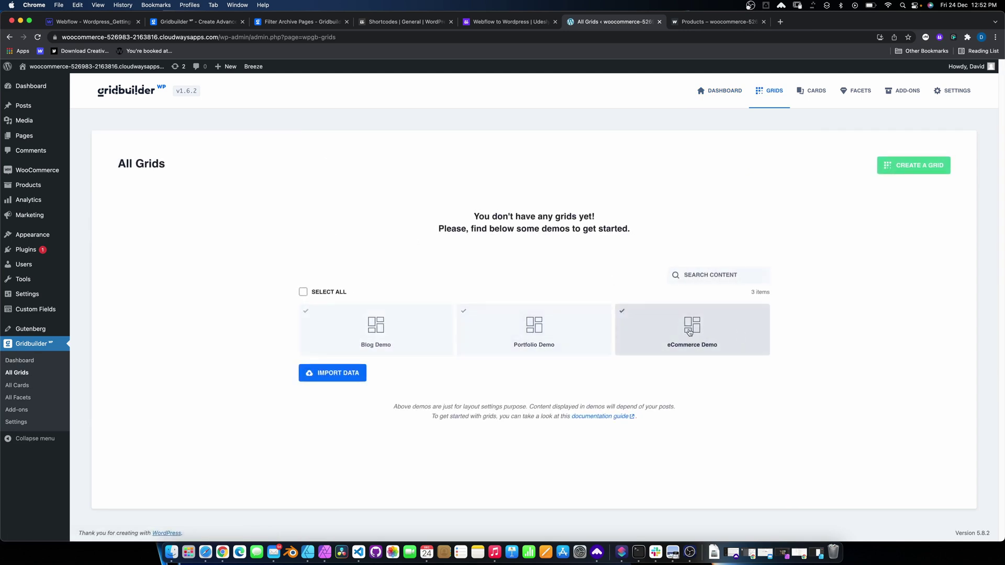
pyautogui.click(689, 332)
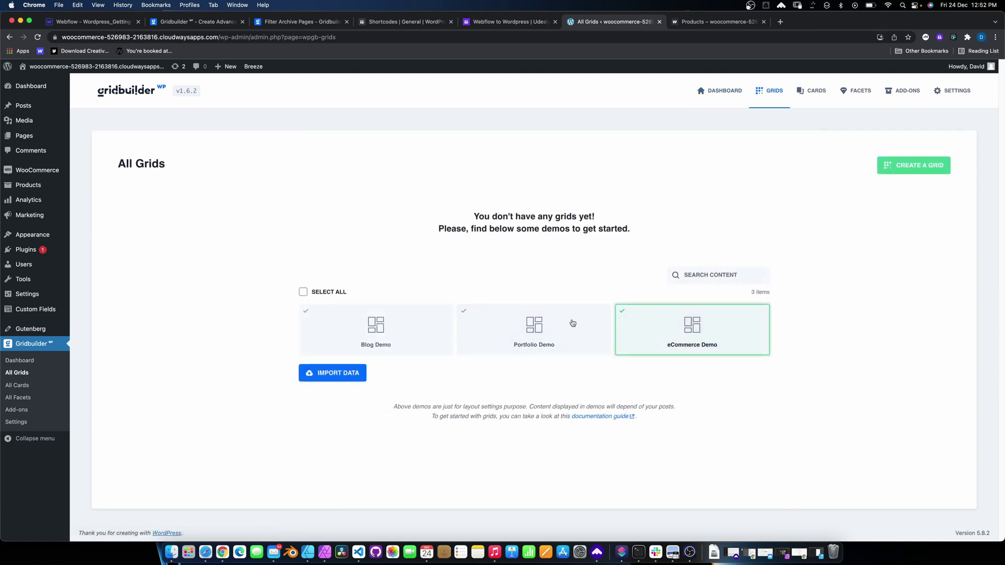
pyautogui.click(348, 378)
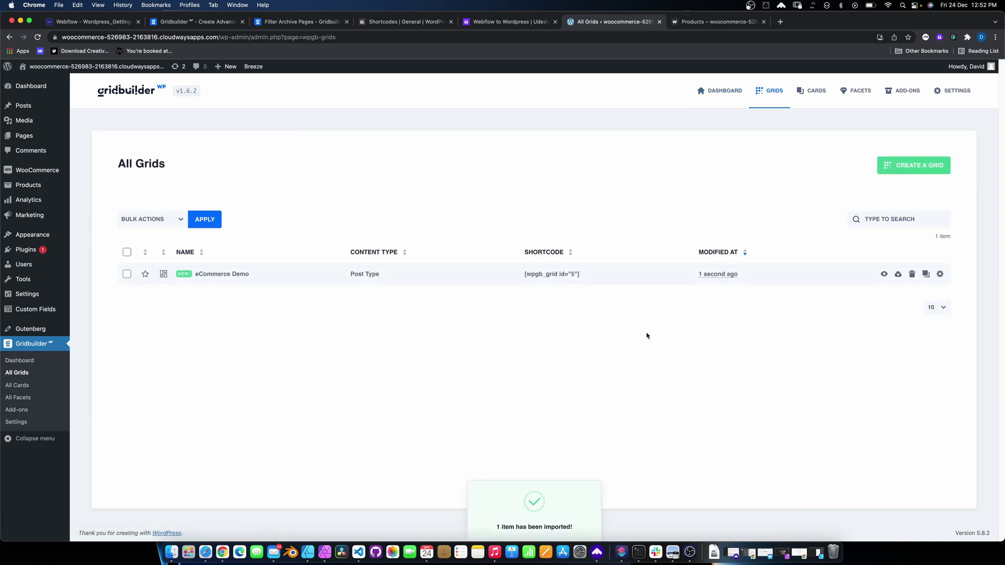
# - Set the eCommerce Demo grid's content query to the Products post type and save
pyautogui.click(214, 275)
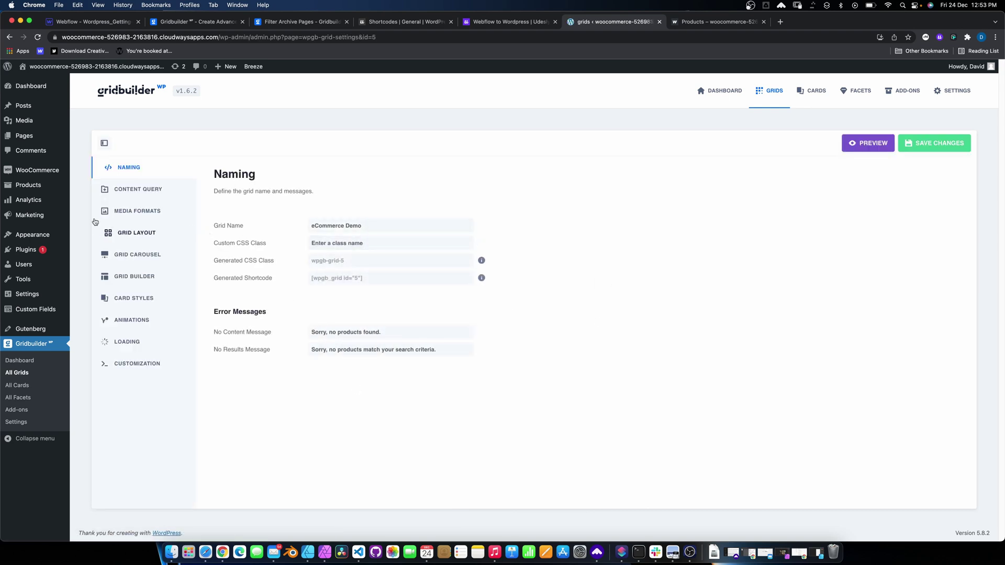
pyautogui.click(133, 189)
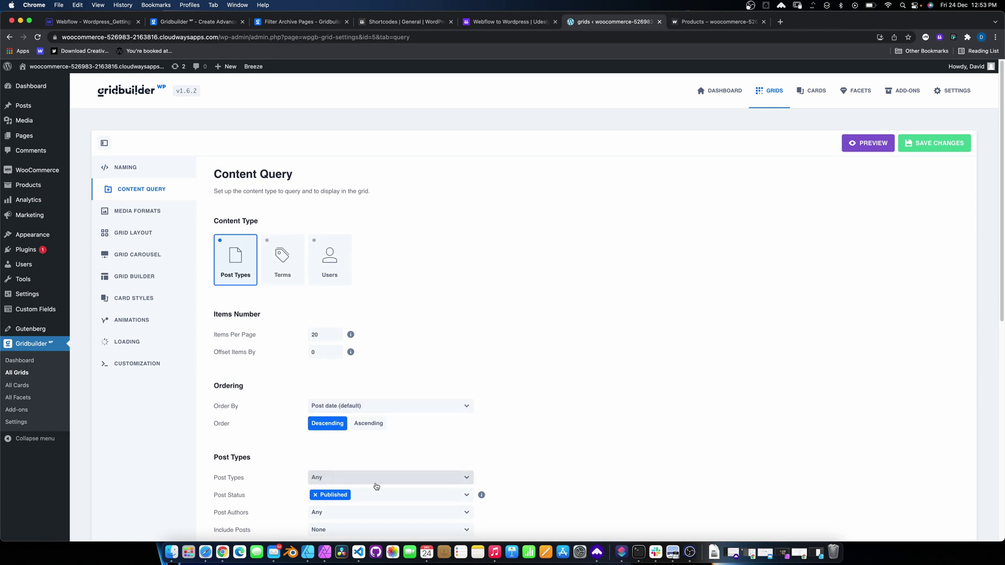
pyautogui.click(375, 477)
pyautogui.scroll(-1, 360, 518)
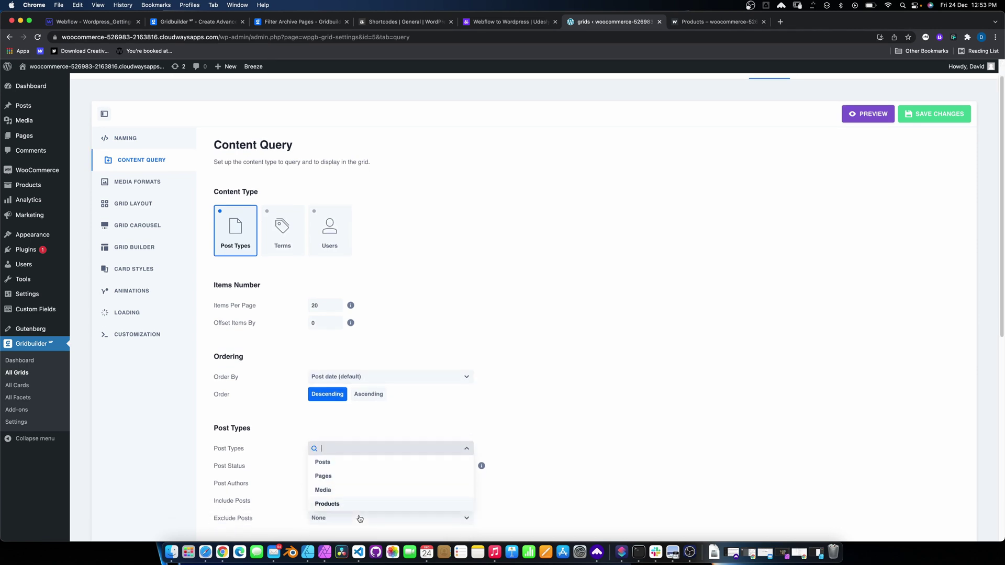
pyautogui.click(327, 504)
pyautogui.click(926, 115)
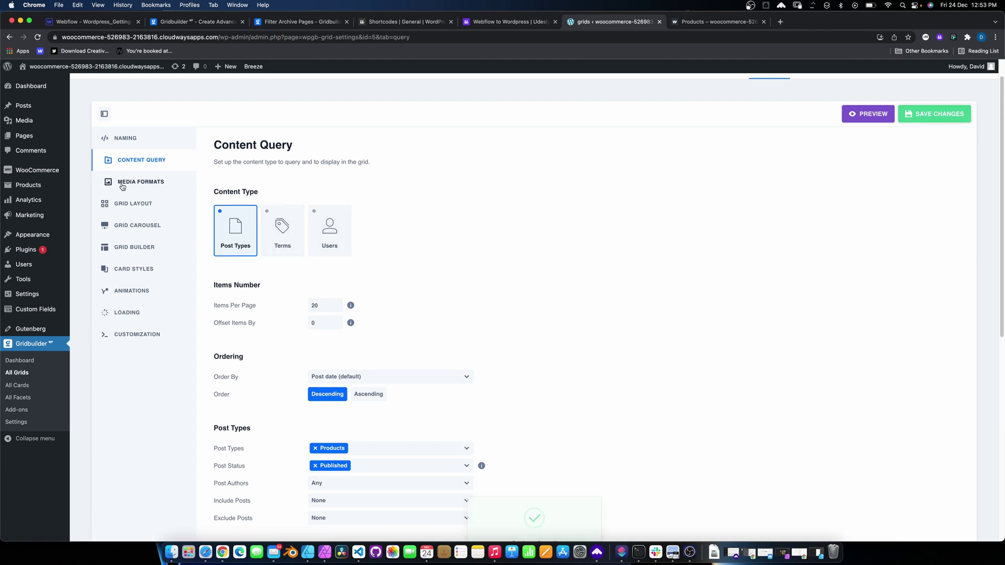
pyautogui.click(138, 269)
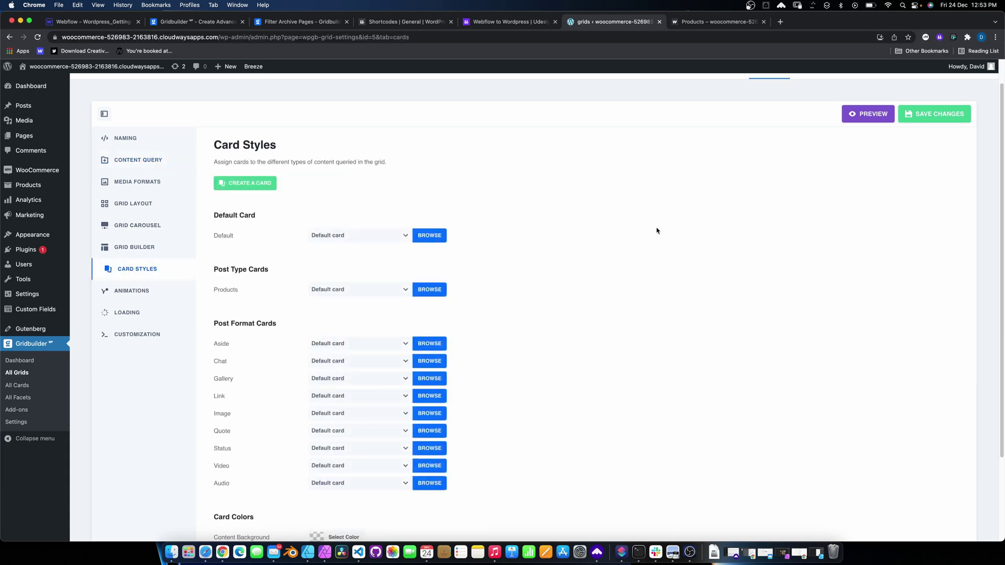
# - Choose Carnelian as the grid's default card, preview the product cards, and save
pyautogui.click(440, 235)
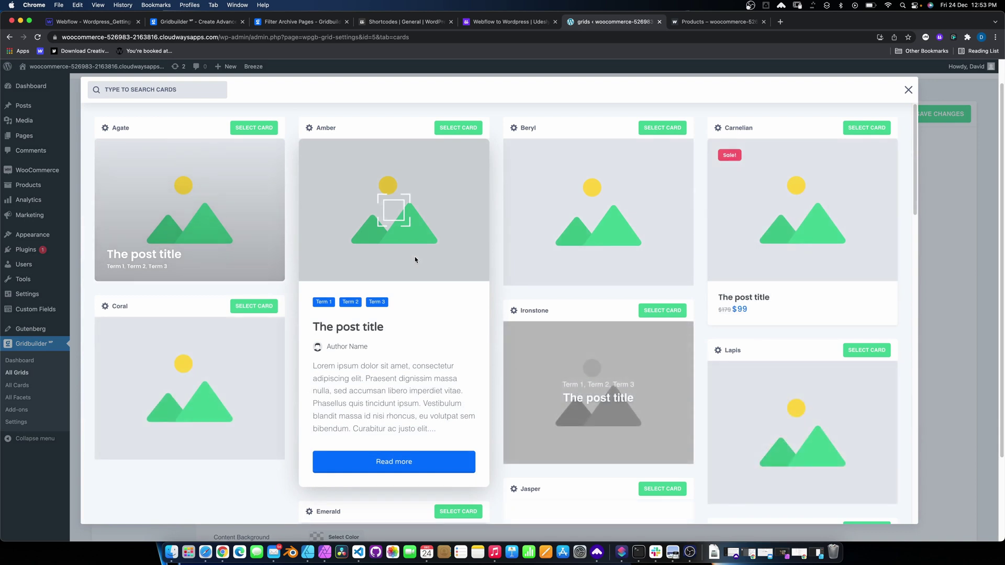
pyautogui.click(867, 128)
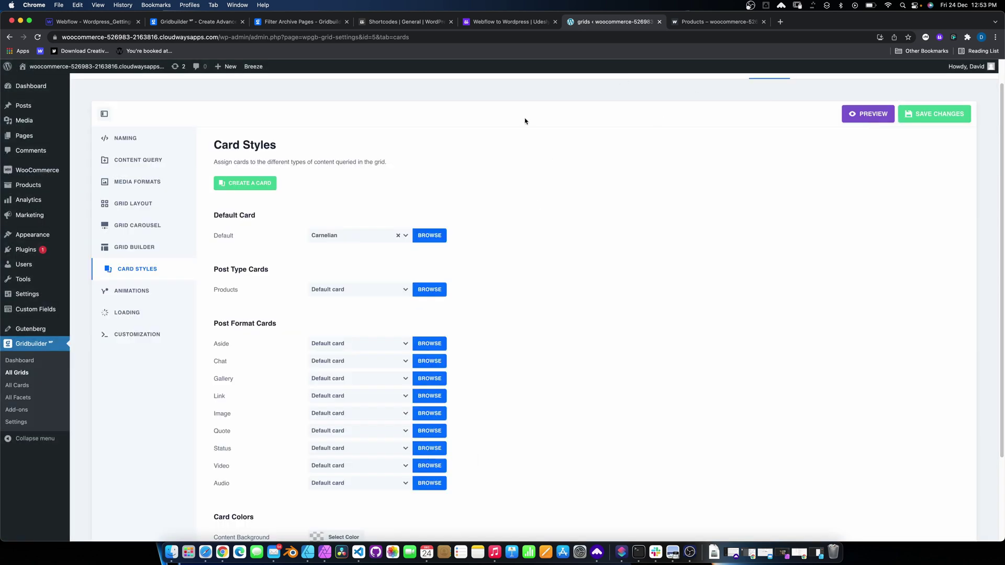
pyautogui.click(868, 109)
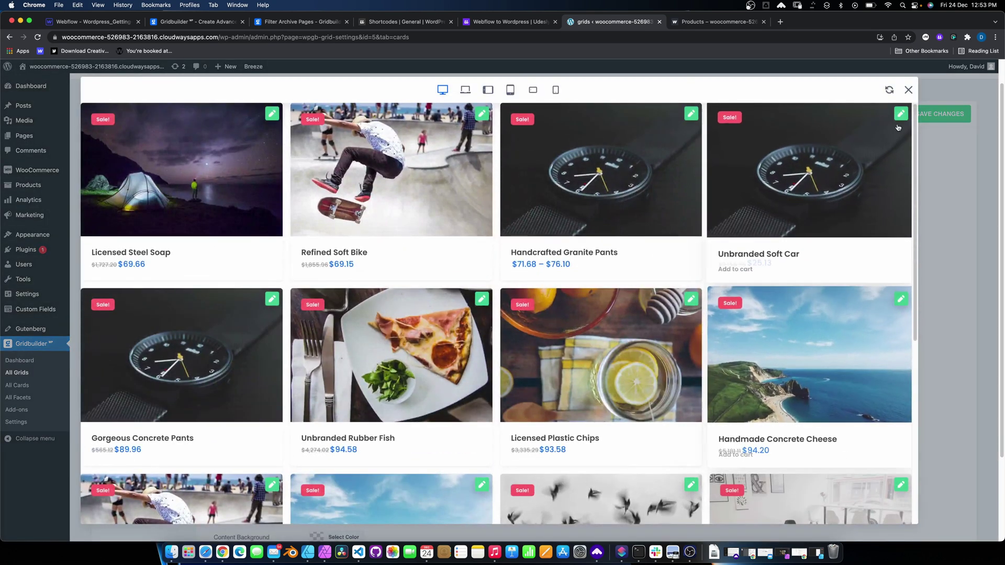
pyautogui.press('Escape')
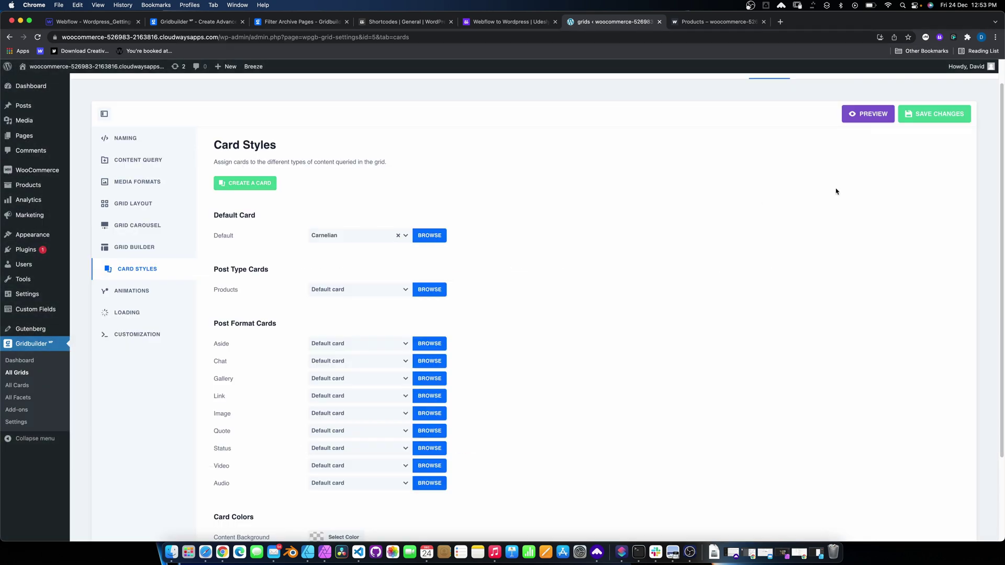
pyautogui.click(935, 113)
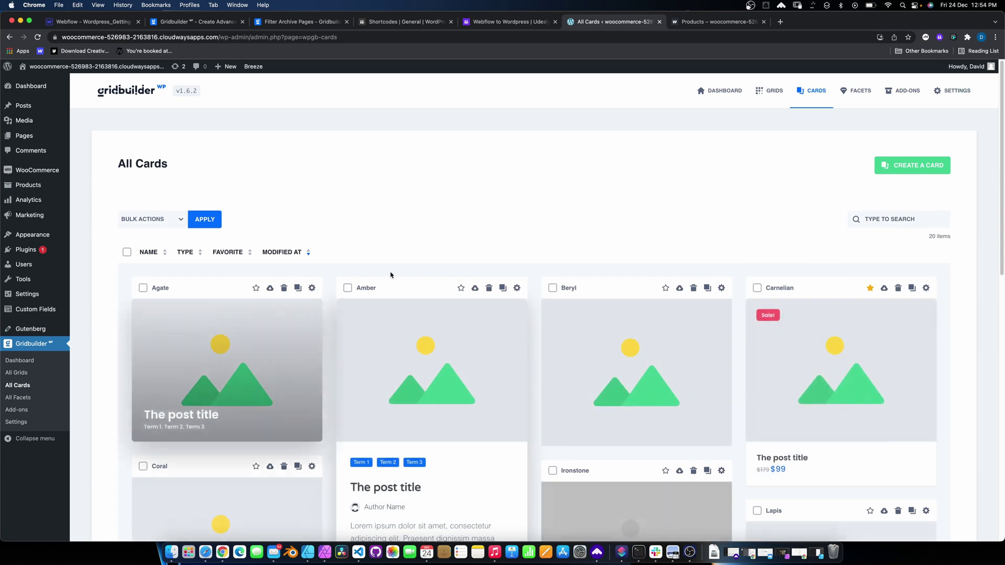
# - View the card builder for a new card, then re-index all facets
pyautogui.scroll(-1, 756, 383)
pyautogui.scroll(1, 833, 304)
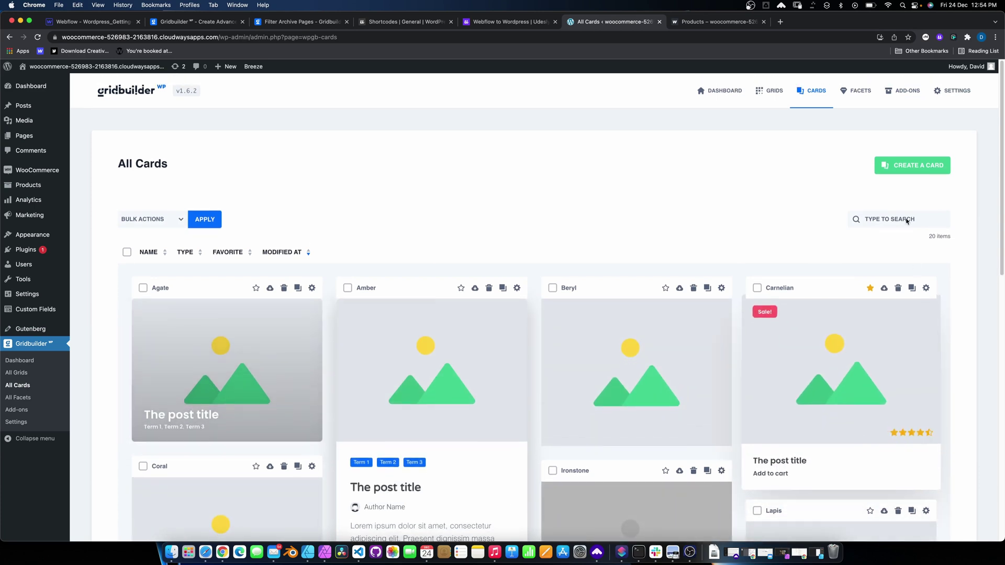
pyautogui.click(914, 166)
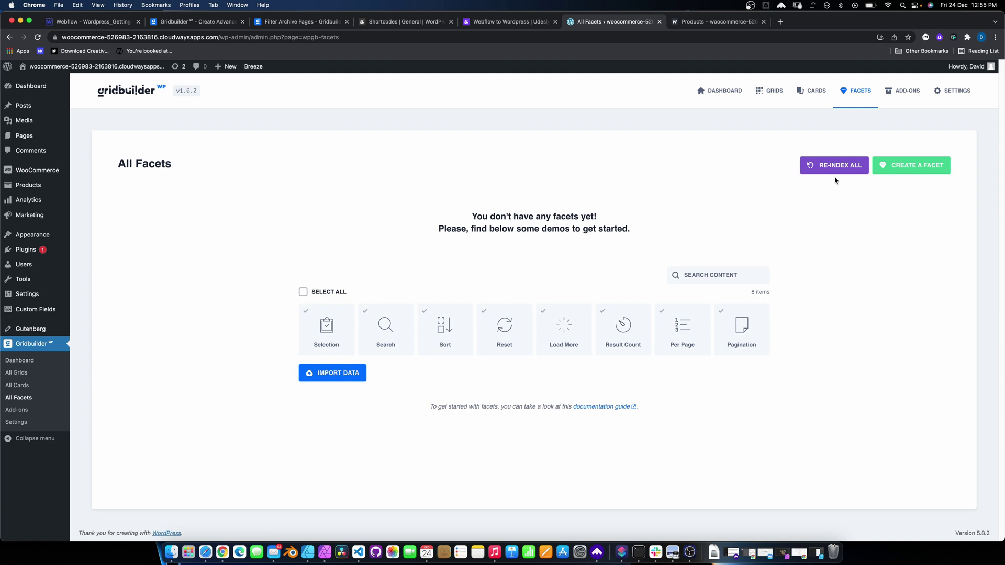
pyautogui.click(835, 167)
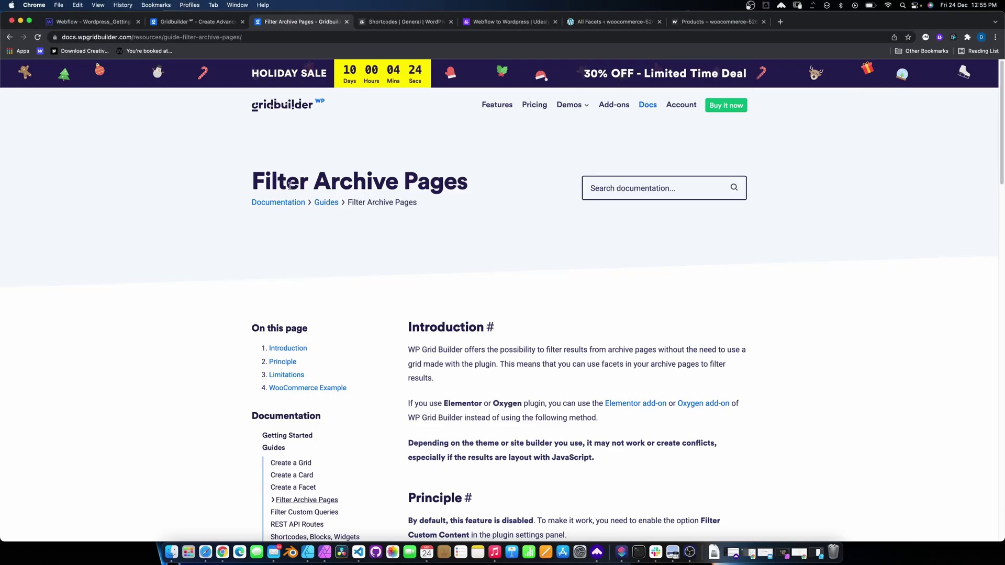
# - Scroll to Limitations and select the WooCommerce remove_action pagination code snippet
pyautogui.scroll(-10, 289, 185)
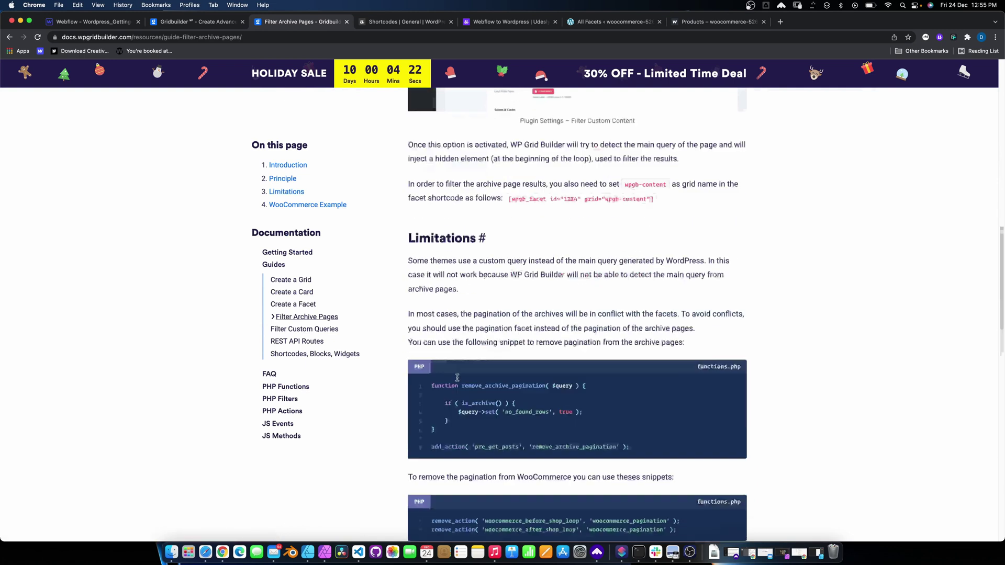
pyautogui.scroll(-5, 457, 378)
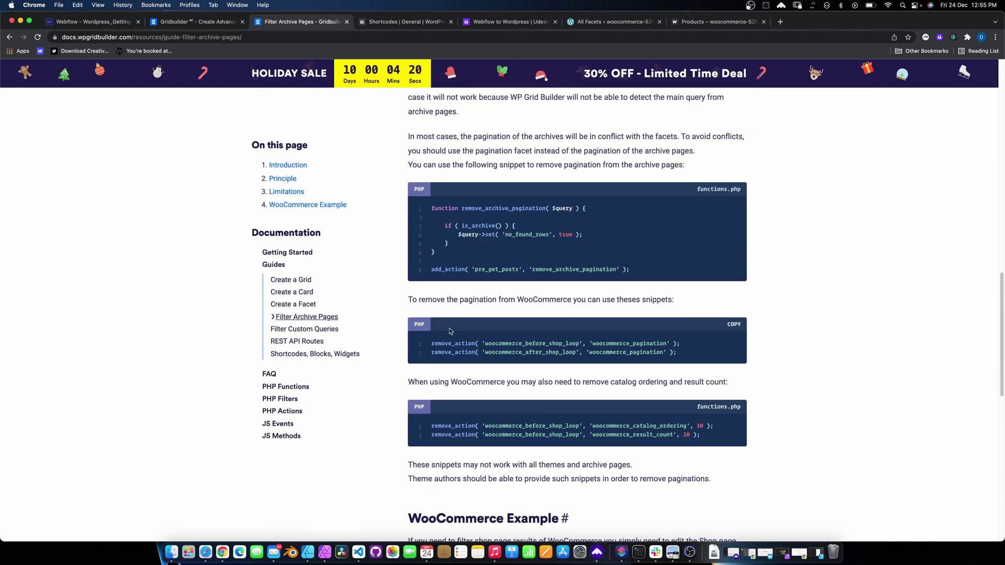
pyautogui.moveTo(431, 343); pyautogui.dragTo(702, 370)
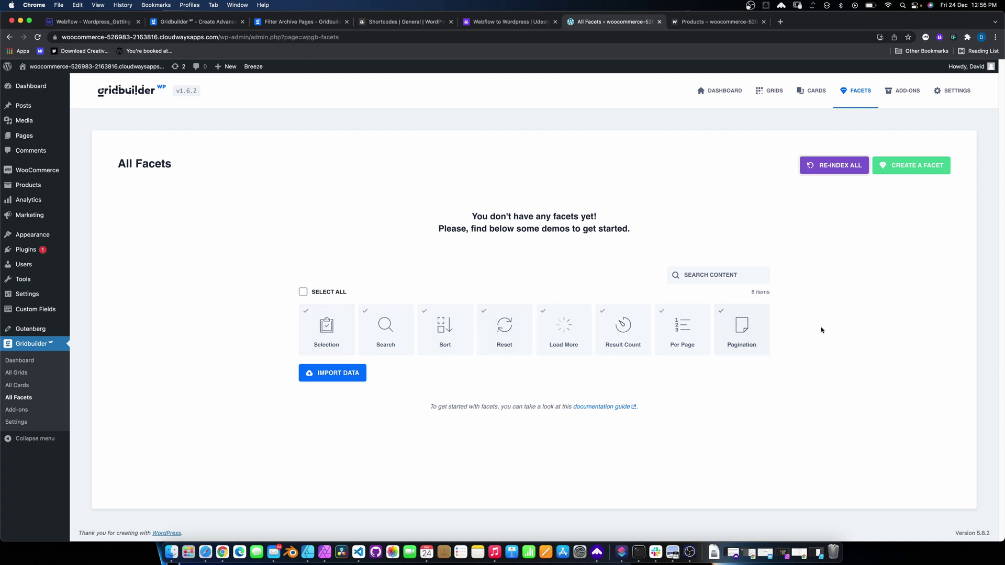
# - Create a Pagination facet named 'pagination' with the Load facet action and save it
pyautogui.click(738, 330)
pyautogui.click(932, 166)
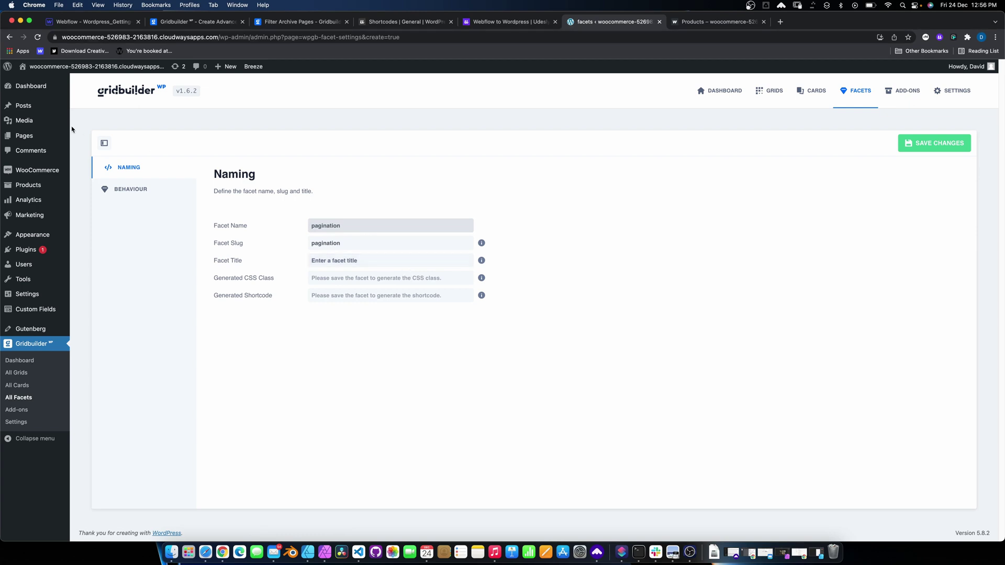
pyautogui.click(133, 194)
pyautogui.scroll(-4, 592, 281)
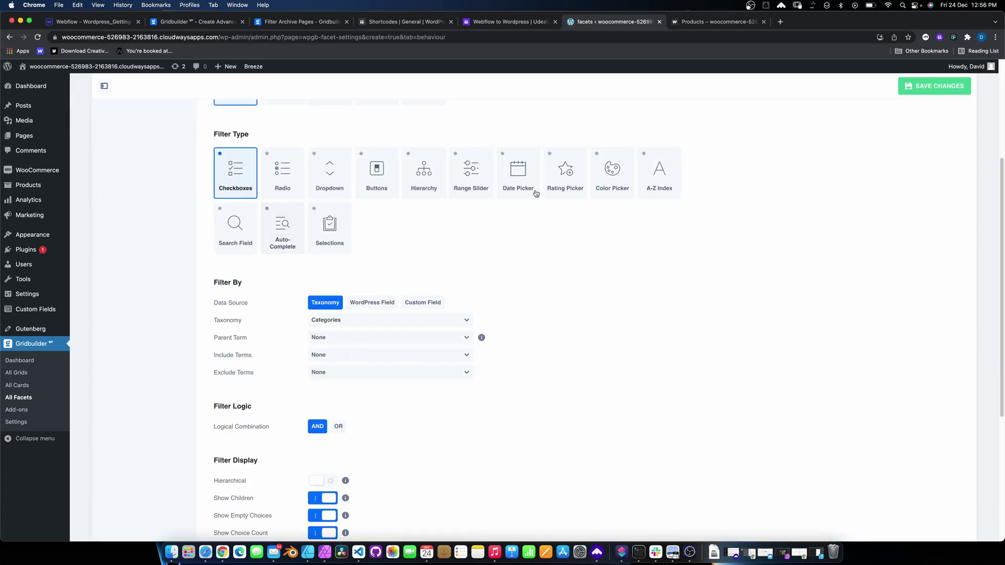
pyautogui.scroll(3, 534, 195)
pyautogui.click(289, 223)
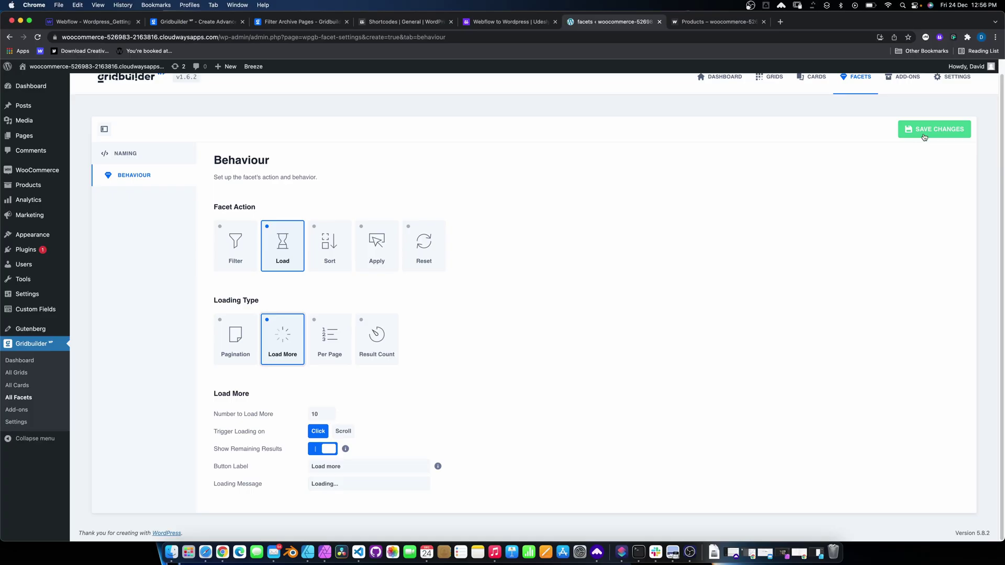
pyautogui.click(927, 131)
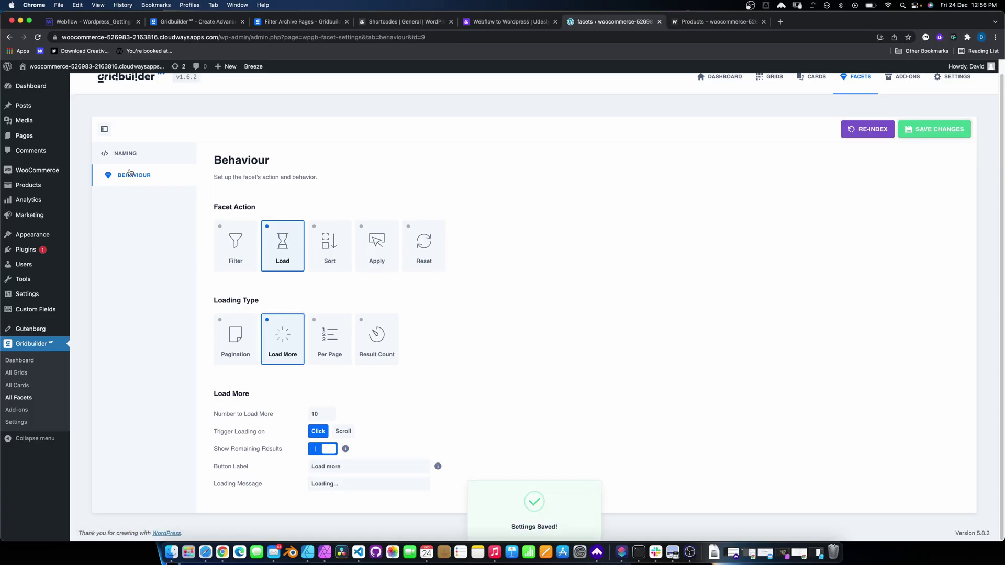
pyautogui.moveTo(27, 356)
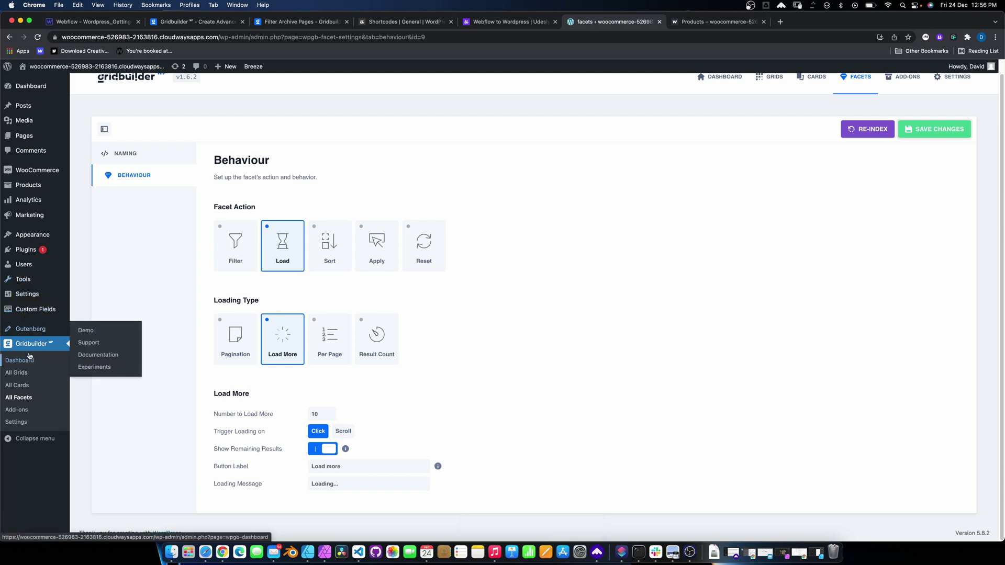
pyautogui.click(20, 398)
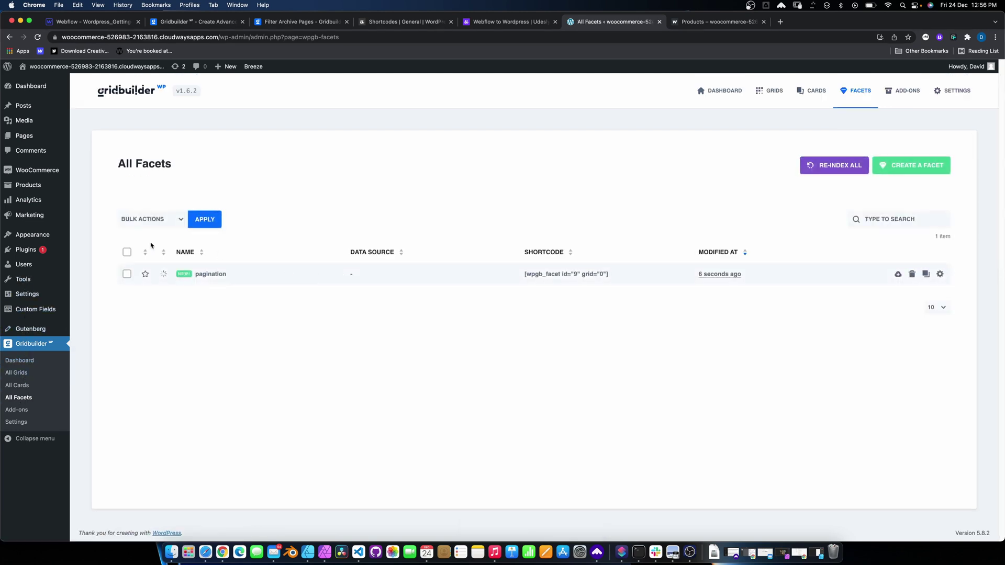
# - Create a new facet named Price titled 'Filer by Price' and save it
pyautogui.click(901, 166)
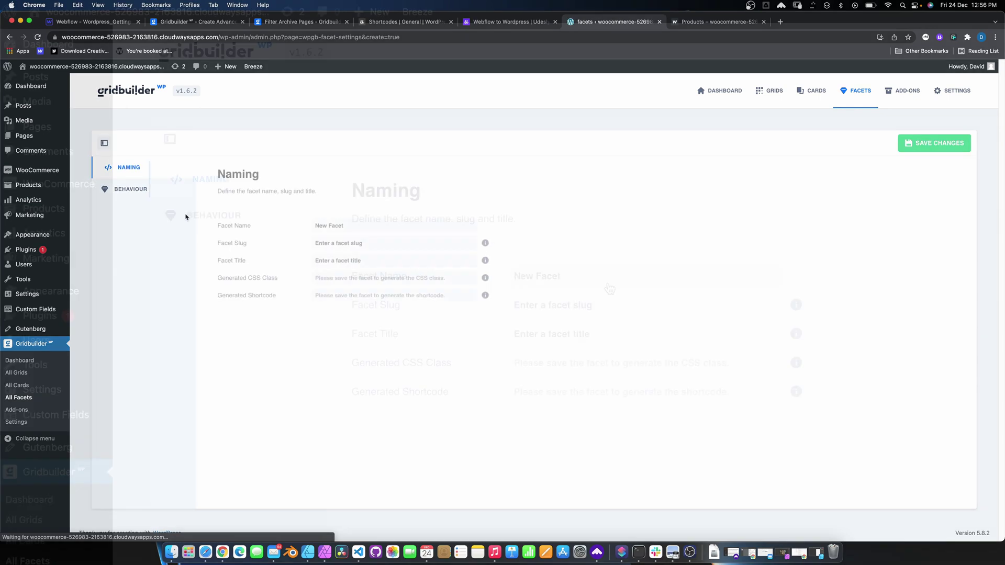
pyautogui.write('Price')
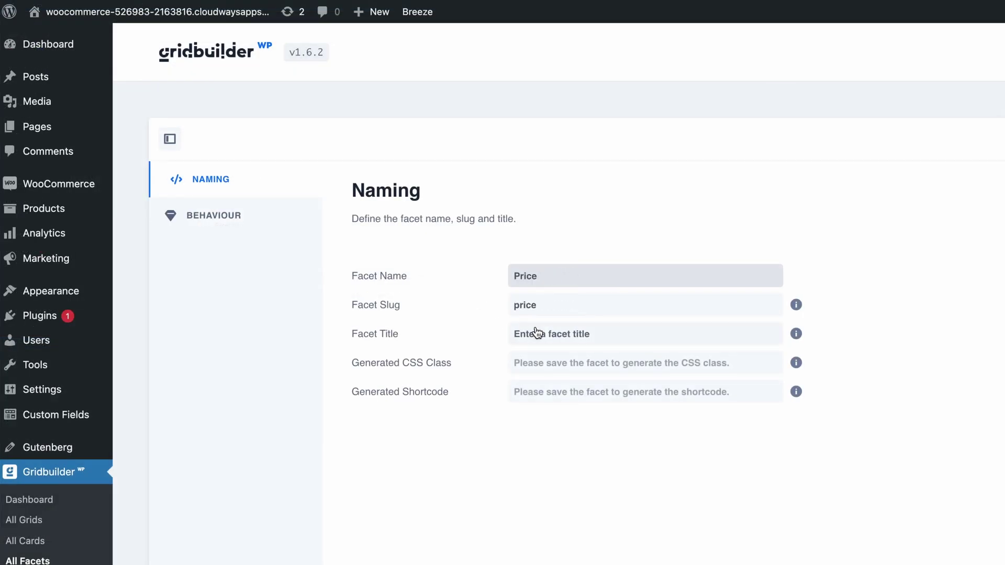
pyautogui.click(537, 333)
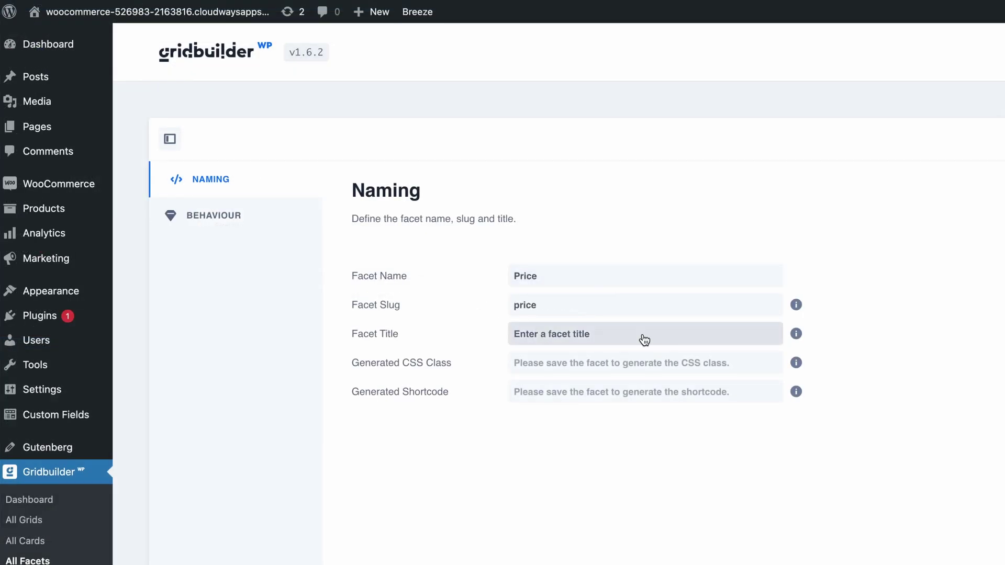
pyautogui.write('Filer by Price')
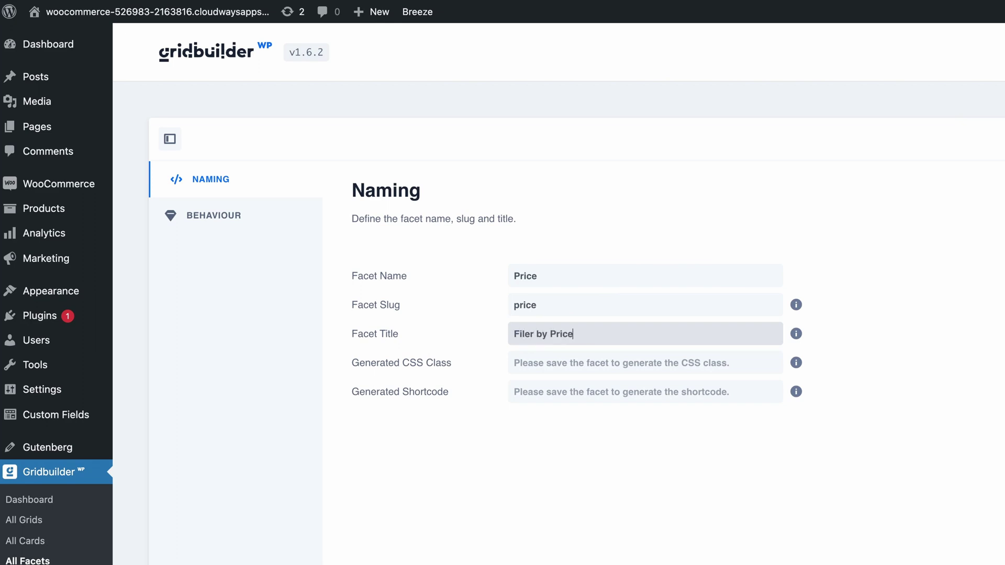
pyautogui.hotkey('ctrl', 's')
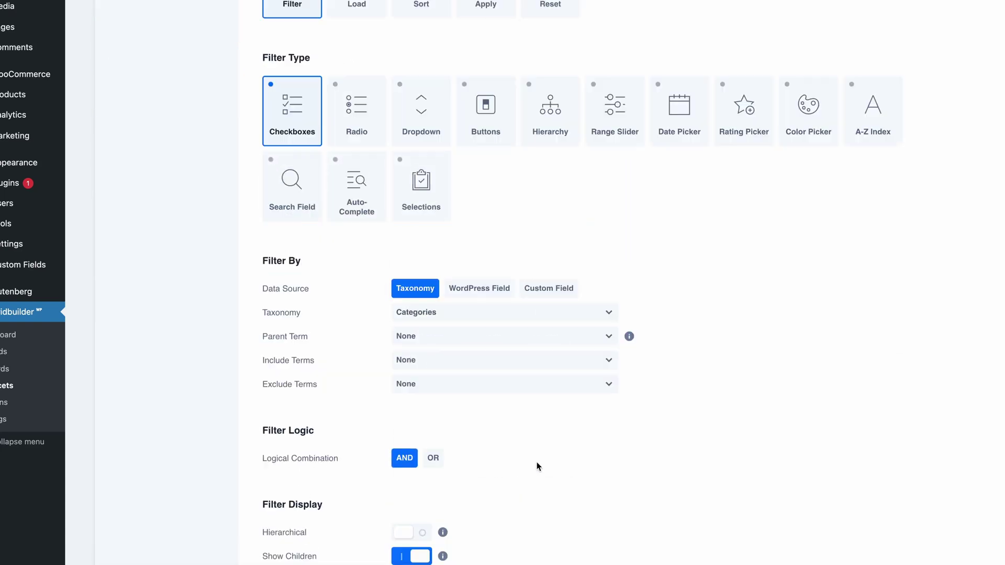
# - Make the Price facet filter on the WC › Price custom field
pyautogui.click(437, 314)
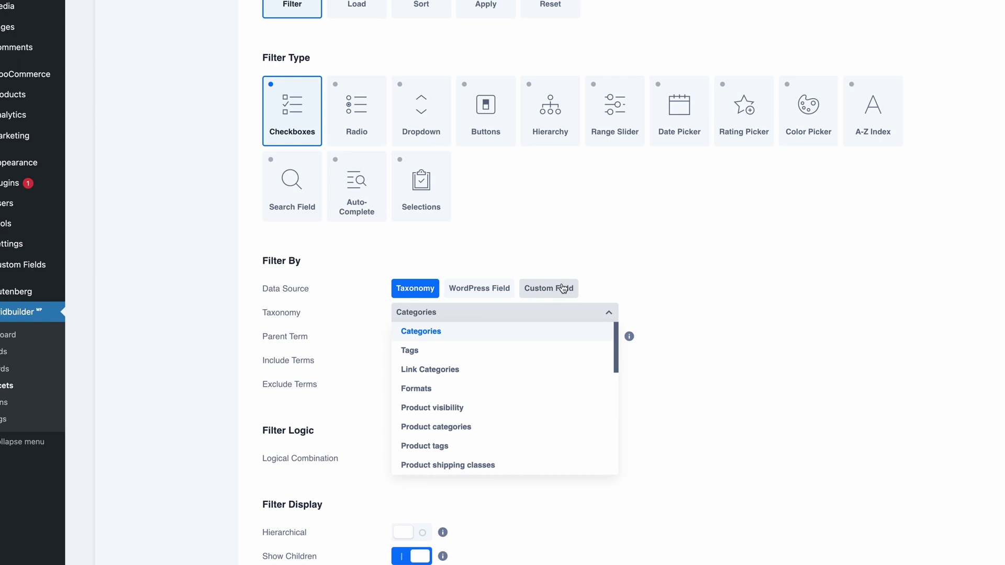
pyautogui.click(535, 294)
pyautogui.click(456, 339)
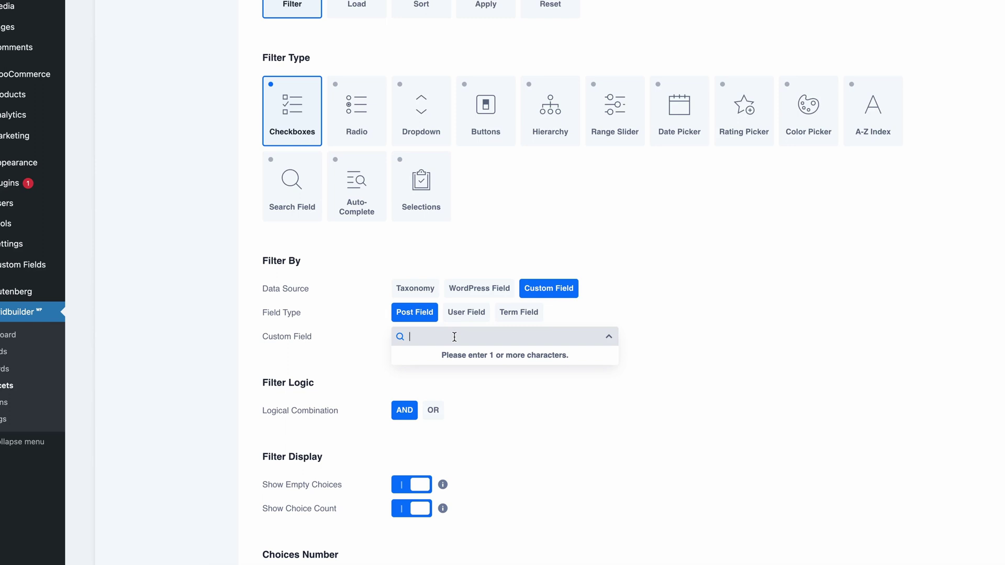
pyautogui.write('price')
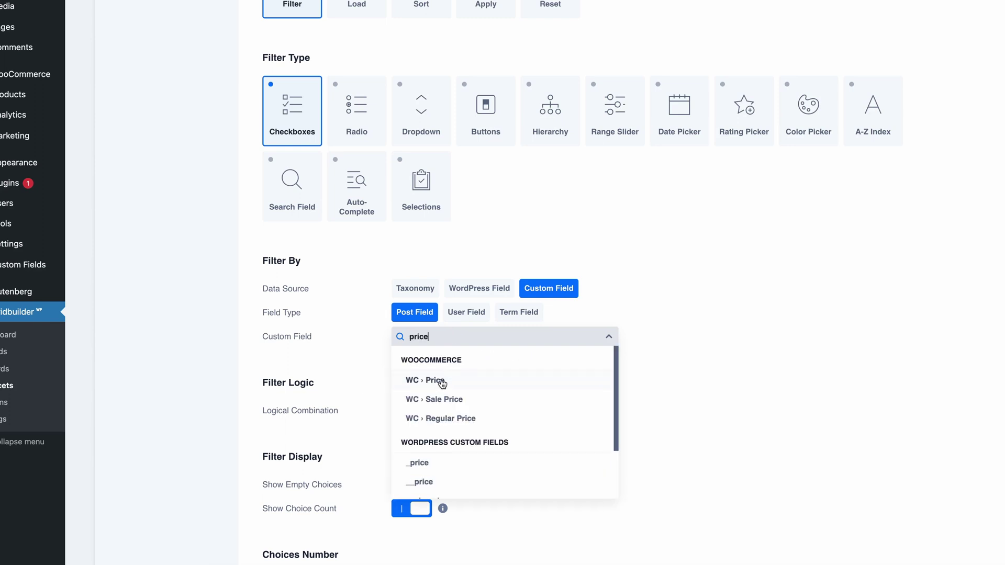
pyautogui.click(436, 381)
pyautogui.scroll(-1, 672, 358)
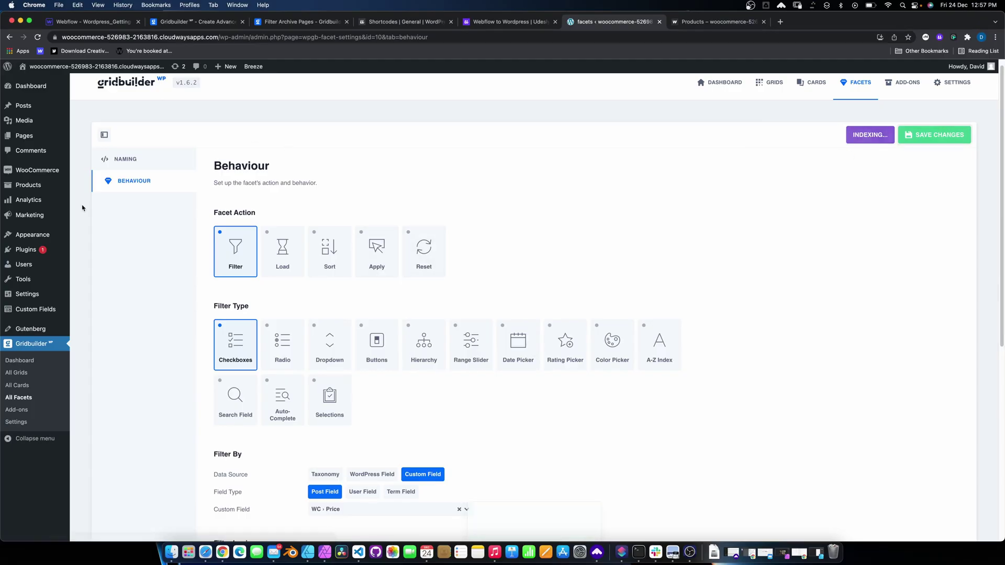
pyautogui.click(19, 398)
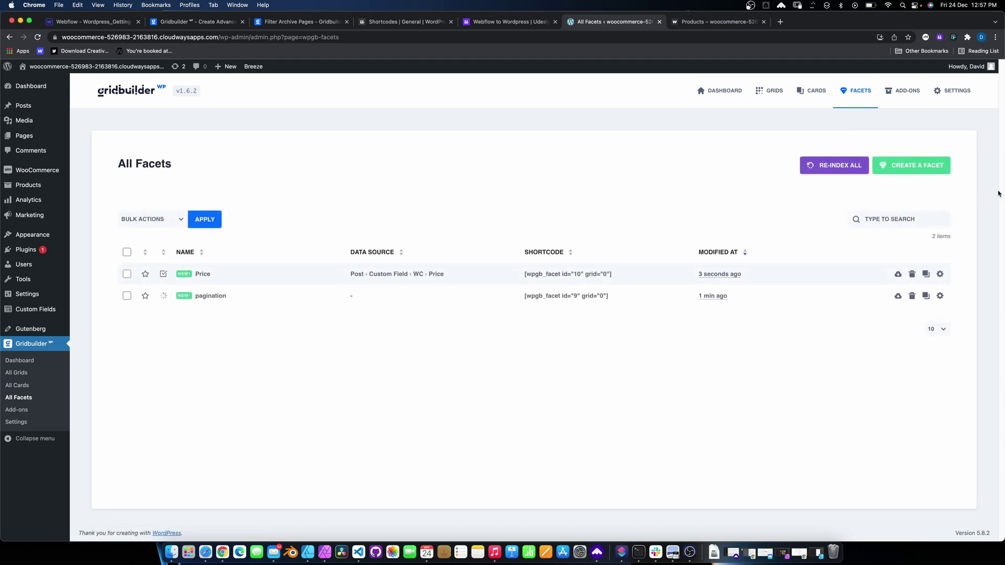
# - Create a facet named Category titled 'Filter by Category' and save it
pyautogui.click(902, 170)
pyautogui.click(349, 232)
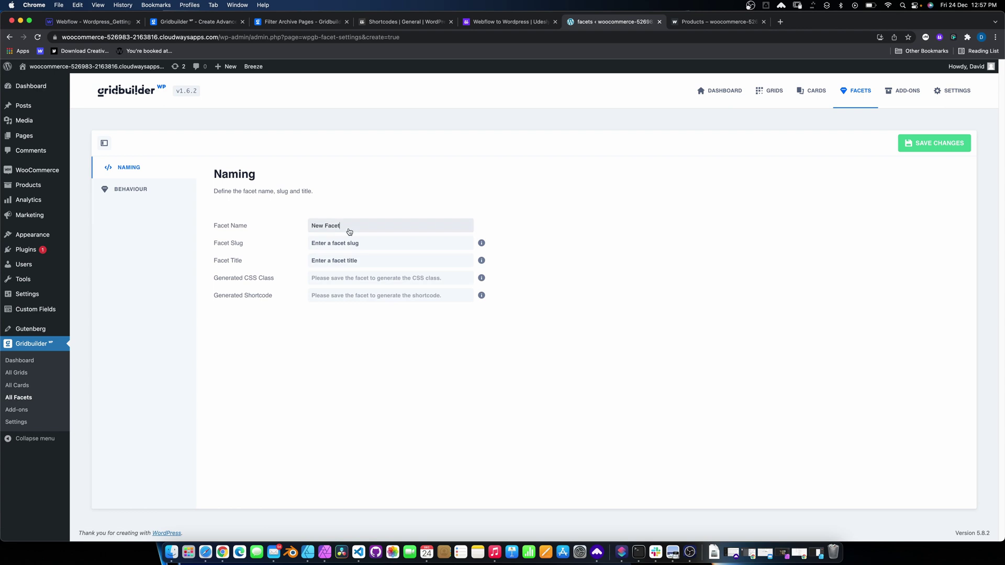
pyautogui.moveTo(349, 232); pyautogui.dragTo(269, 230)
pyautogui.click(353, 260)
pyautogui.write('Filter by Category')
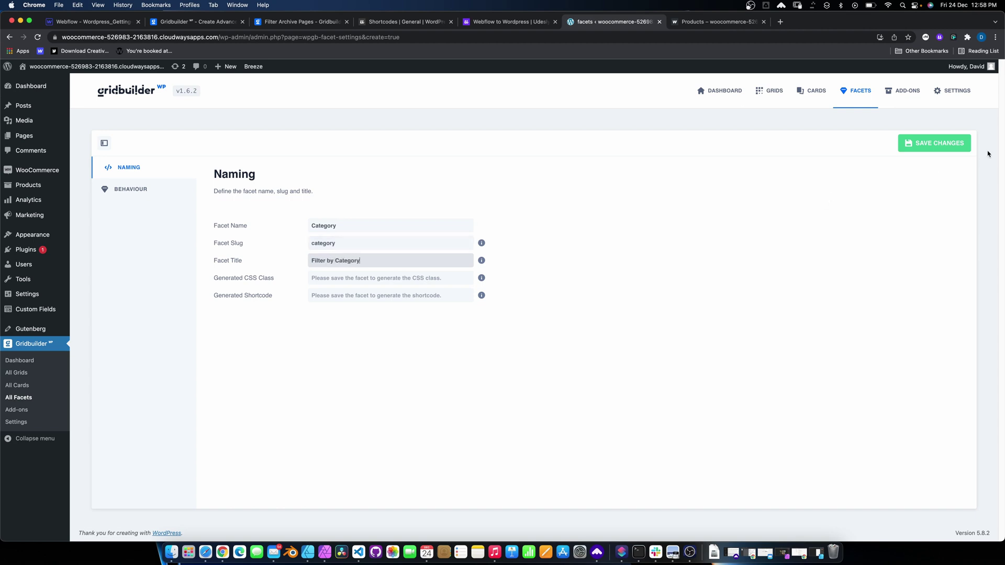
pyautogui.click(955, 150)
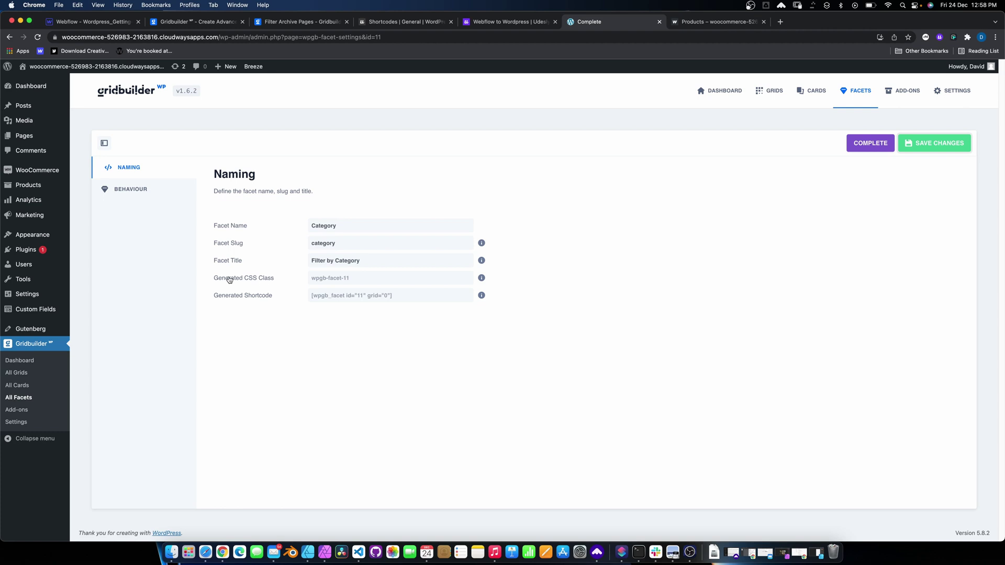
# - Set the Category facet to filter by the Product categories taxonomy and save
pyautogui.click(116, 190)
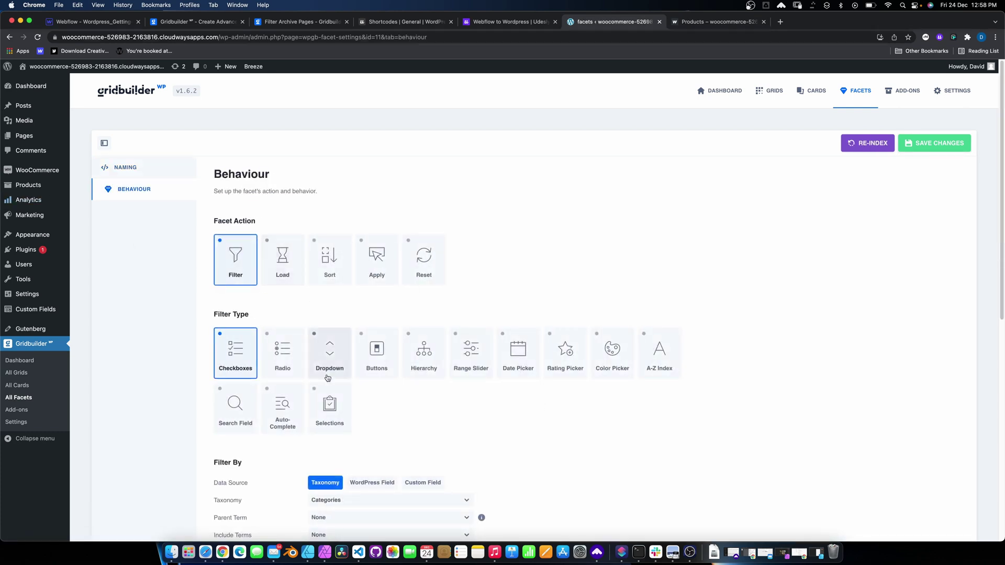
pyautogui.scroll(-5, 498, 406)
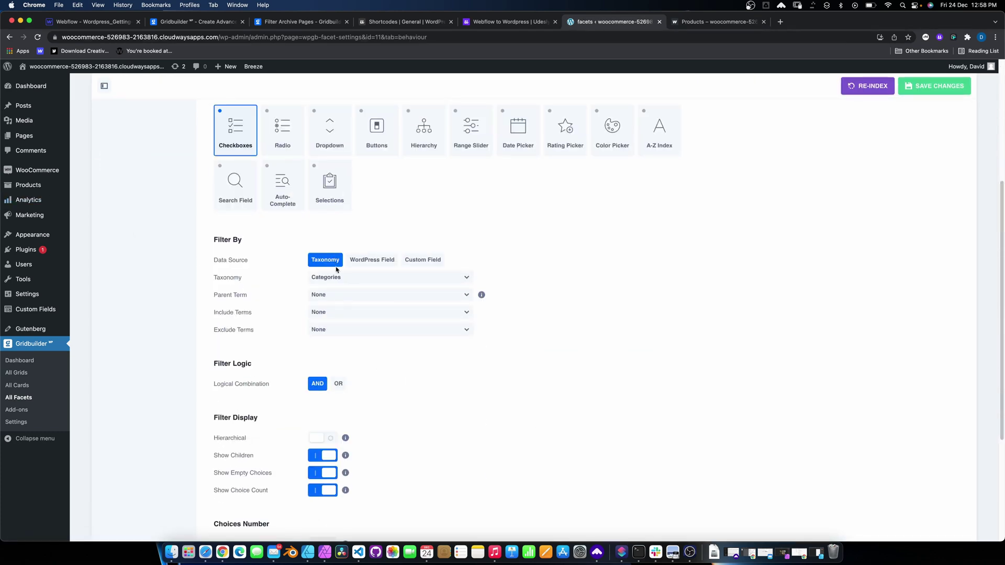
pyautogui.click(338, 279)
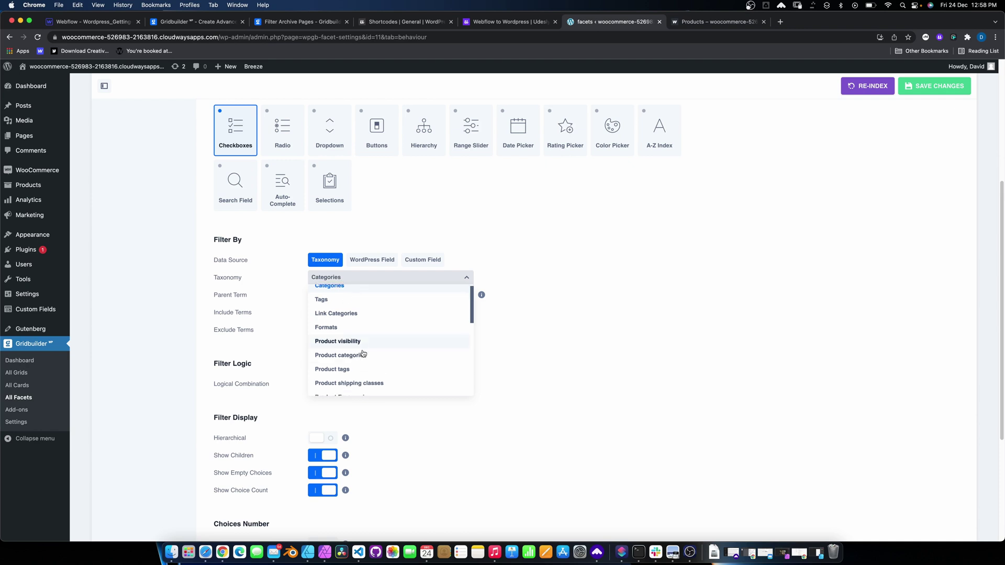
pyautogui.scroll(-1, 364, 357)
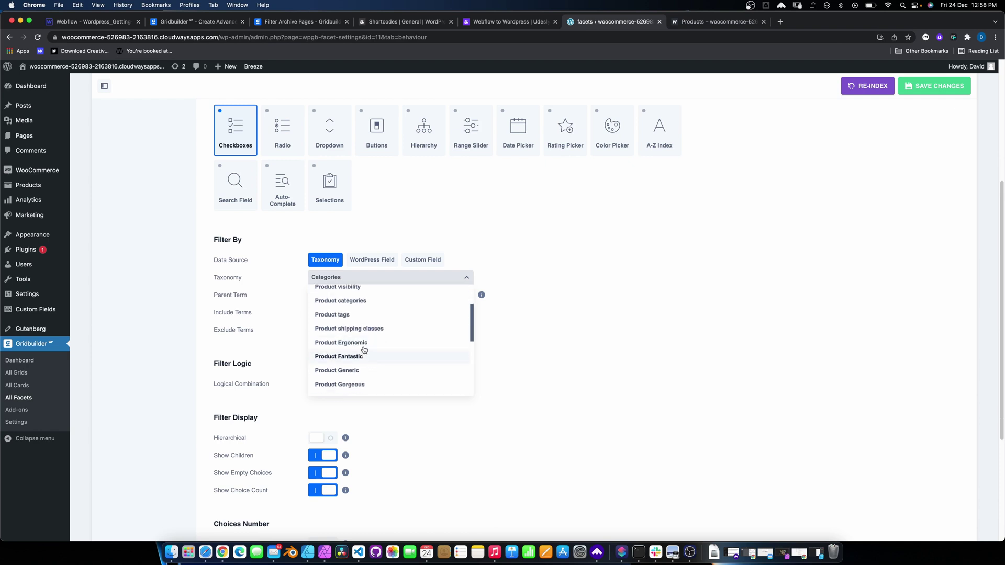
pyautogui.click(340, 304)
pyautogui.scroll(-4, 523, 366)
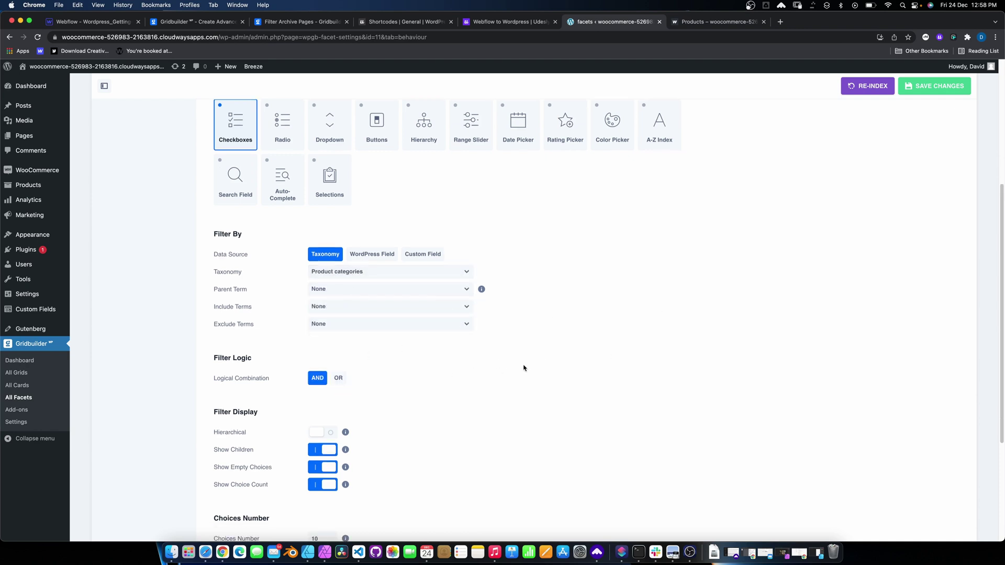
pyautogui.scroll(6, 785, 379)
pyautogui.click(920, 86)
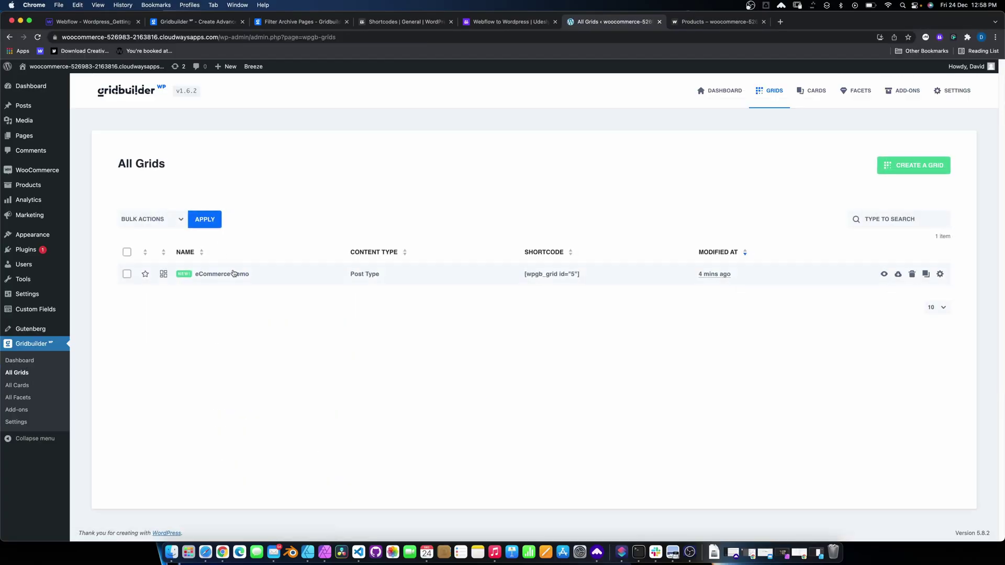
# - Place pagination below the cards and Price above Category in the left column
pyautogui.click(231, 275)
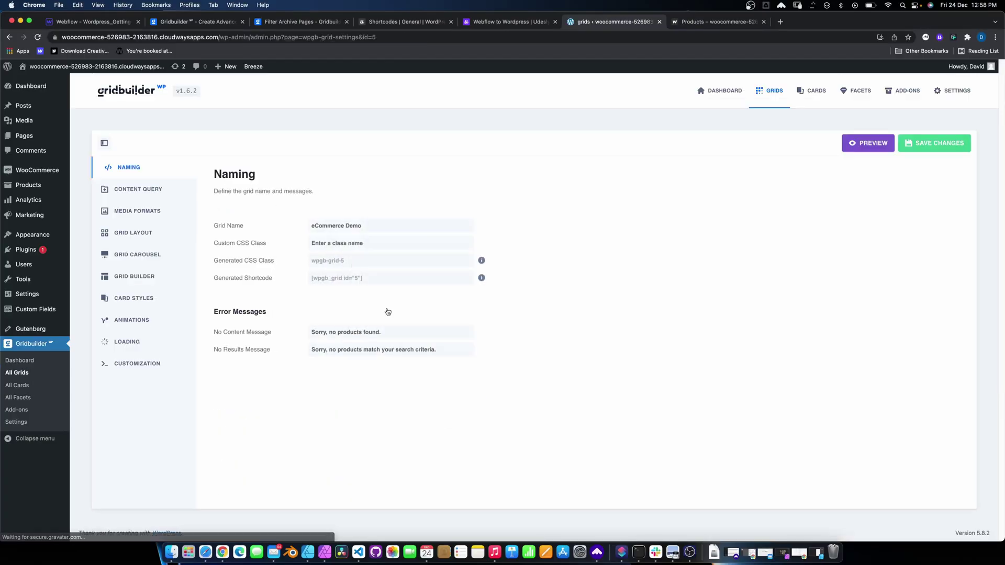
pyautogui.click(134, 276)
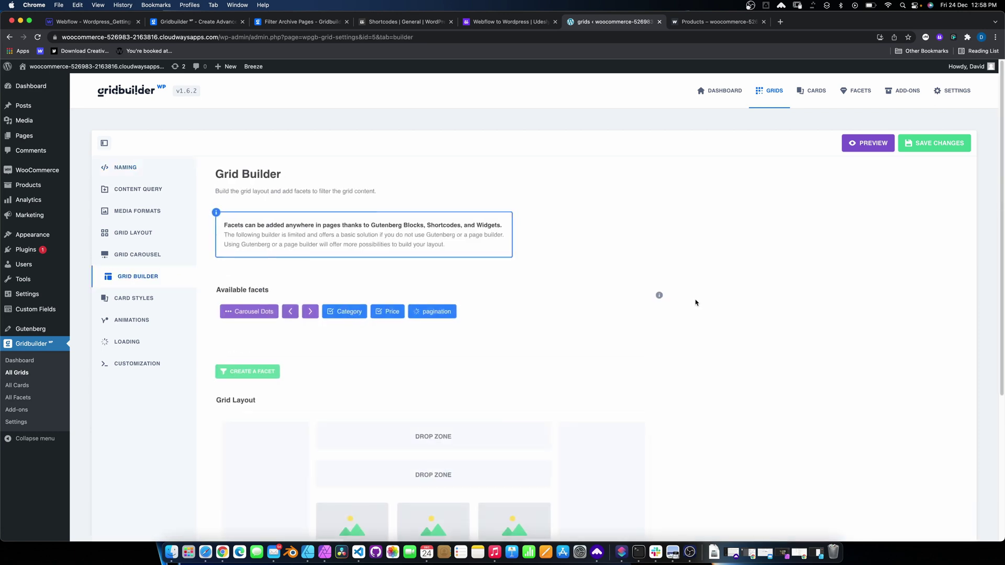
pyautogui.scroll(-5, 366, 236)
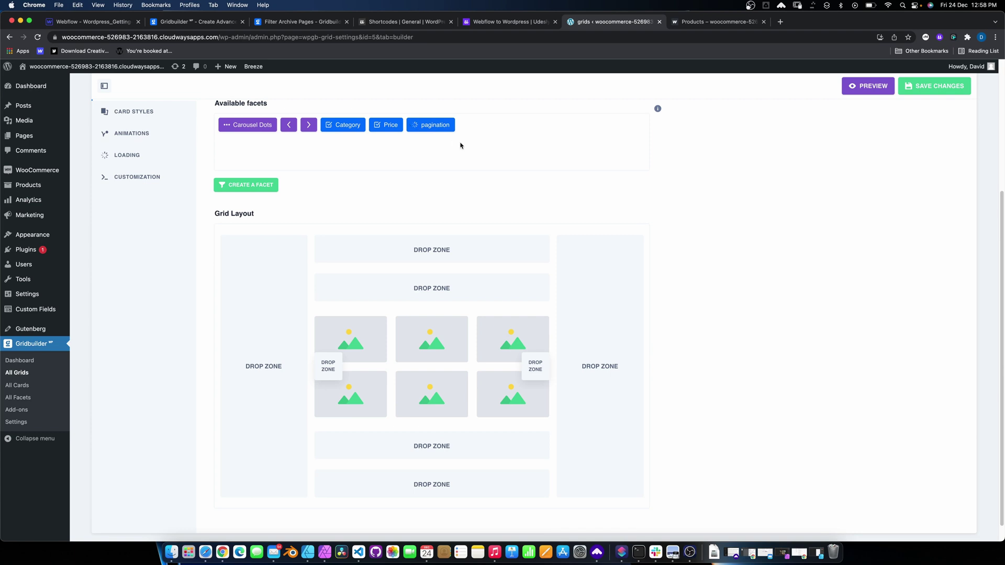
pyautogui.moveTo(437, 126); pyautogui.dragTo(439, 445)
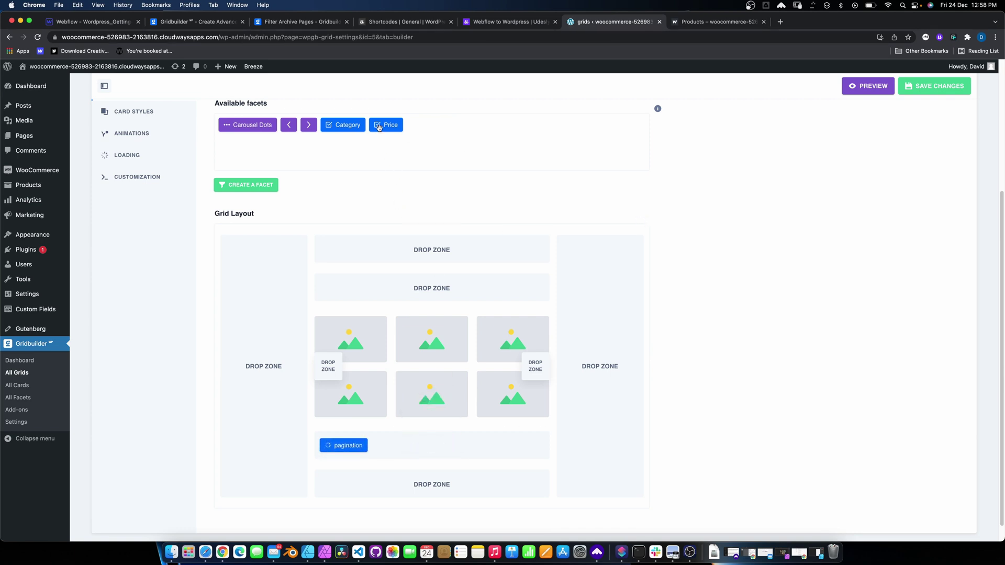
pyautogui.moveTo(379, 127); pyautogui.dragTo(257, 323)
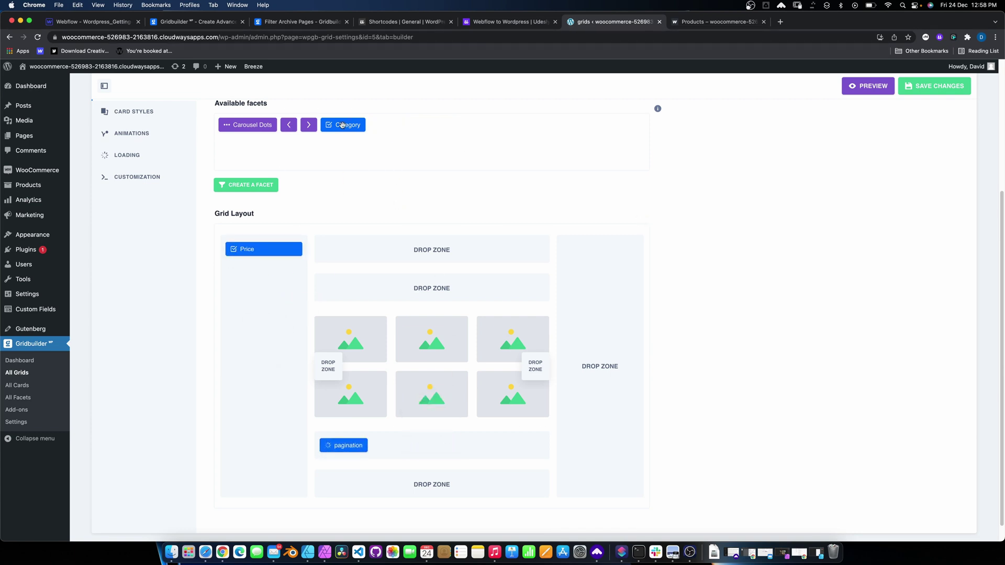
pyautogui.moveTo(342, 124); pyautogui.dragTo(270, 291)
pyautogui.moveTo(267, 249); pyautogui.dragTo(265, 306)
# - Save the eCommerce Demo grid layout and preview it with its facets
pyautogui.click(913, 90)
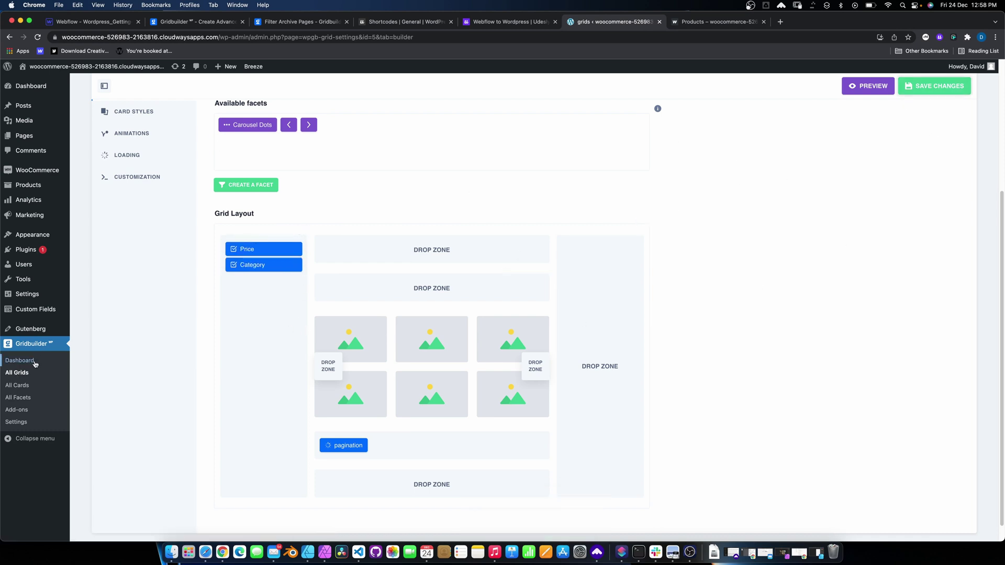
pyautogui.click(861, 88)
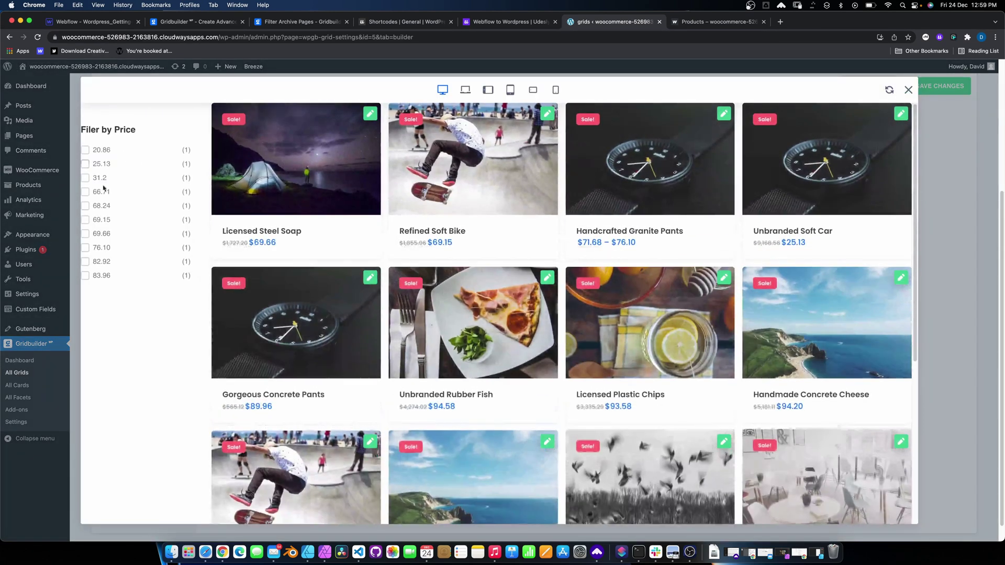
pyautogui.moveTo(809, 119)
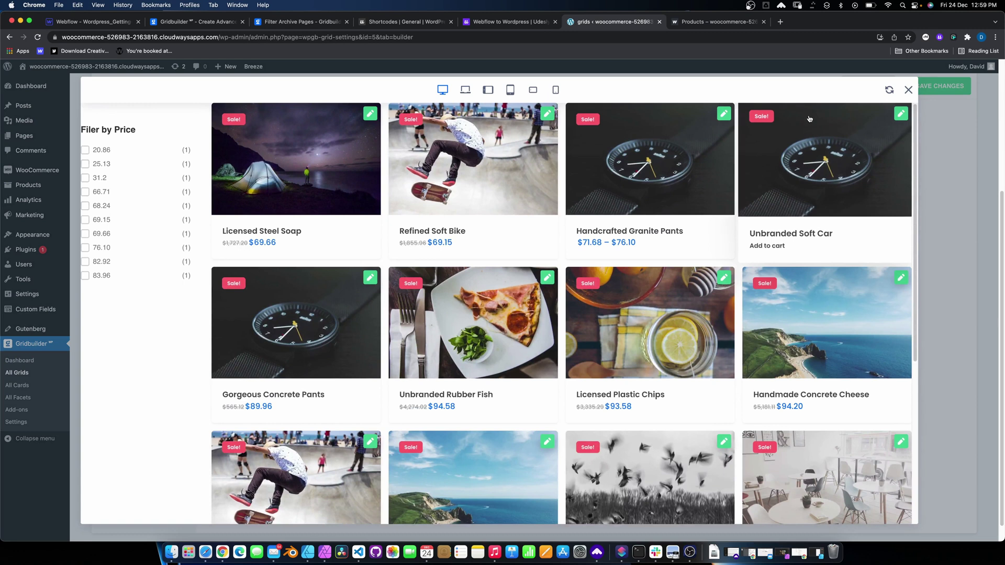
pyautogui.press('Escape')
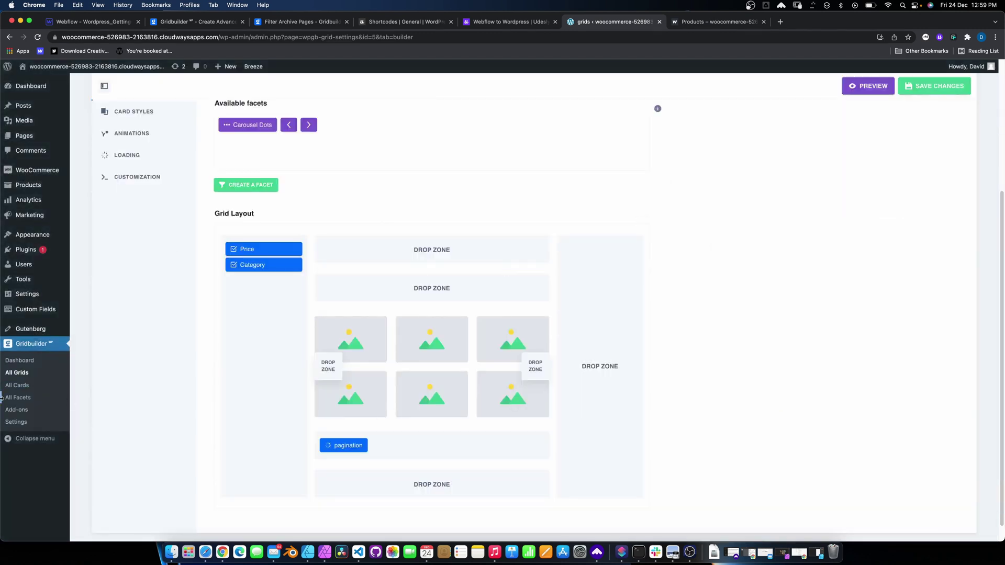
# - Make the Price facet a range slider in its behaviour settings
pyautogui.click(17, 400)
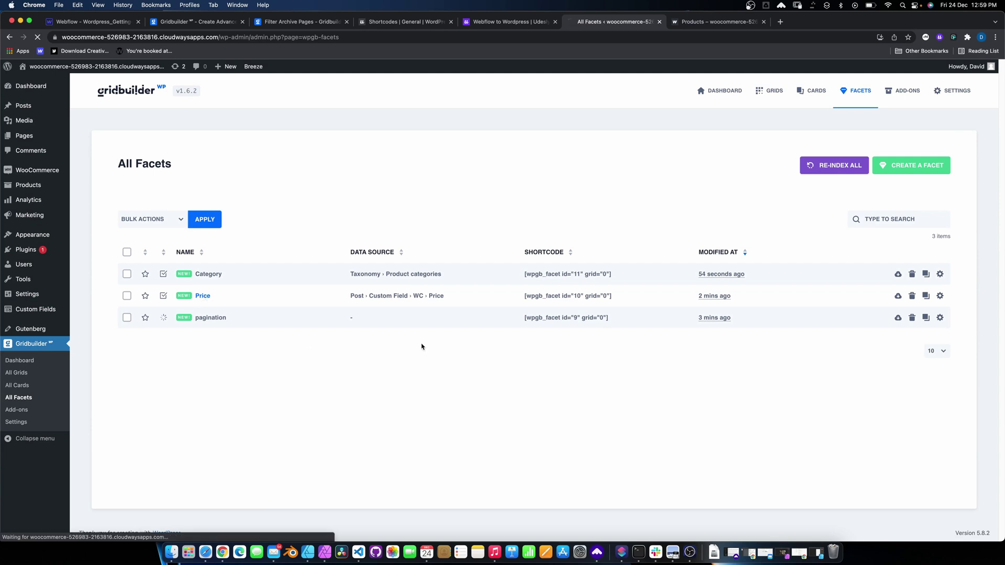
pyautogui.click(134, 189)
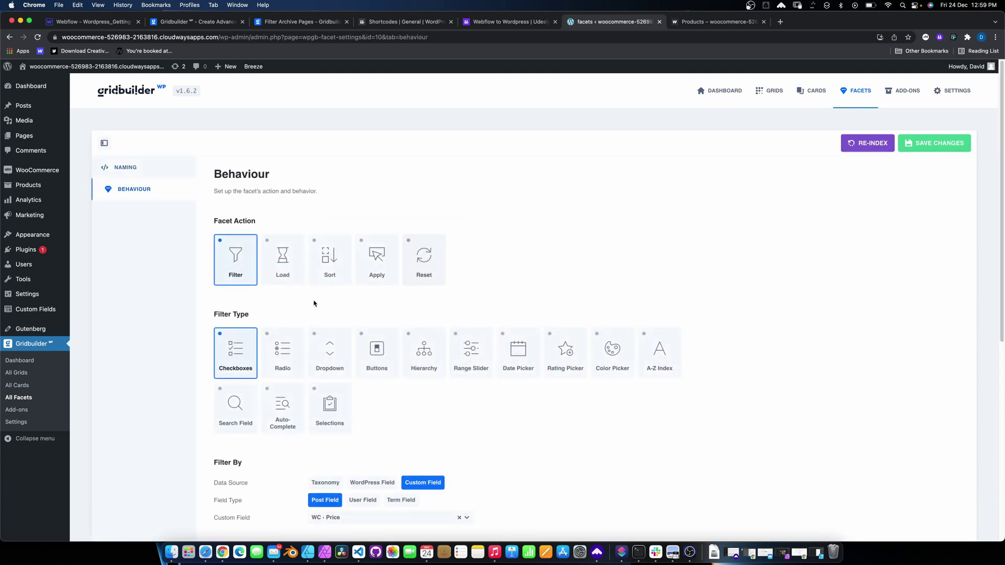
pyautogui.click(471, 354)
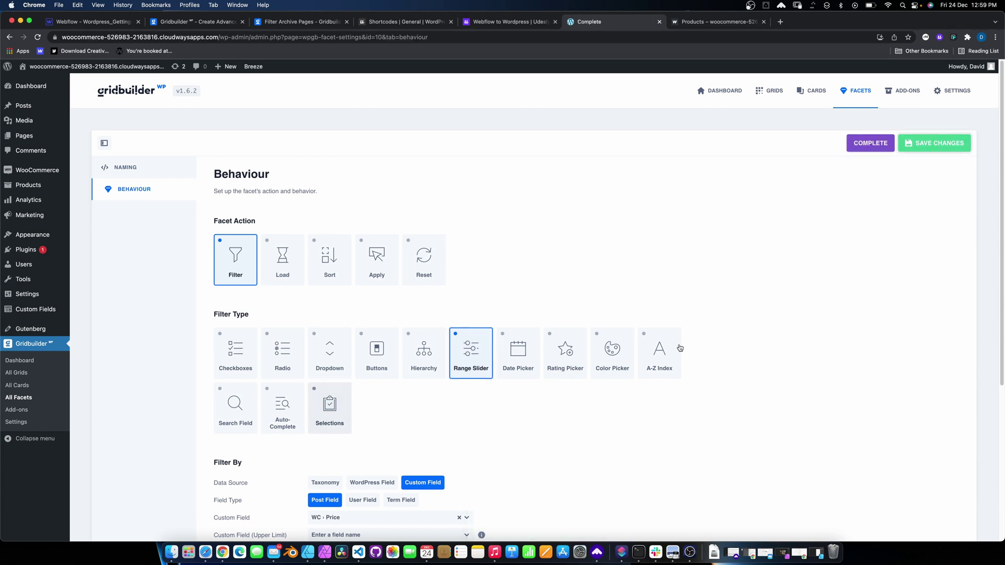
pyautogui.scroll(-4, 397, 361)
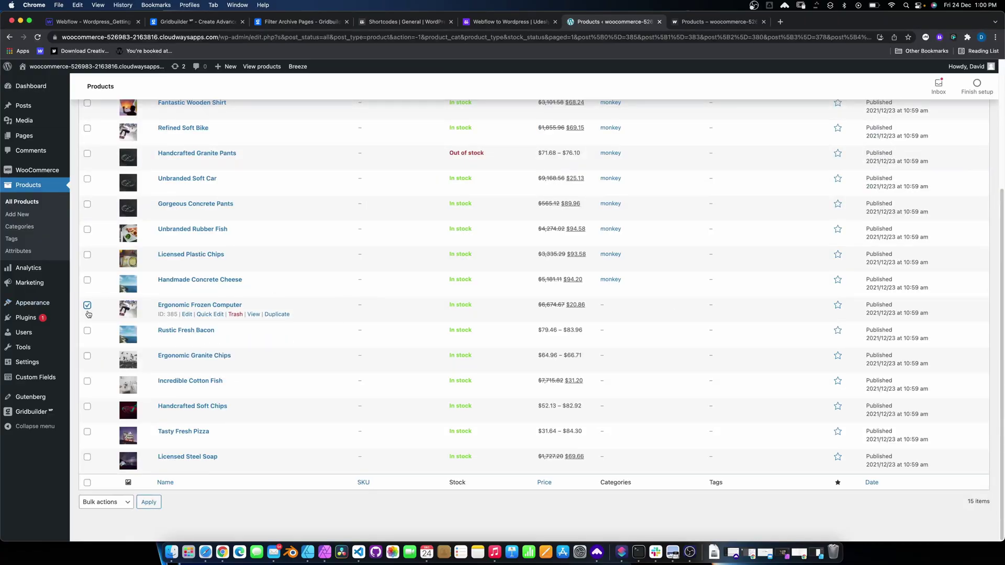
pyautogui.scroll(10, 167, 312)
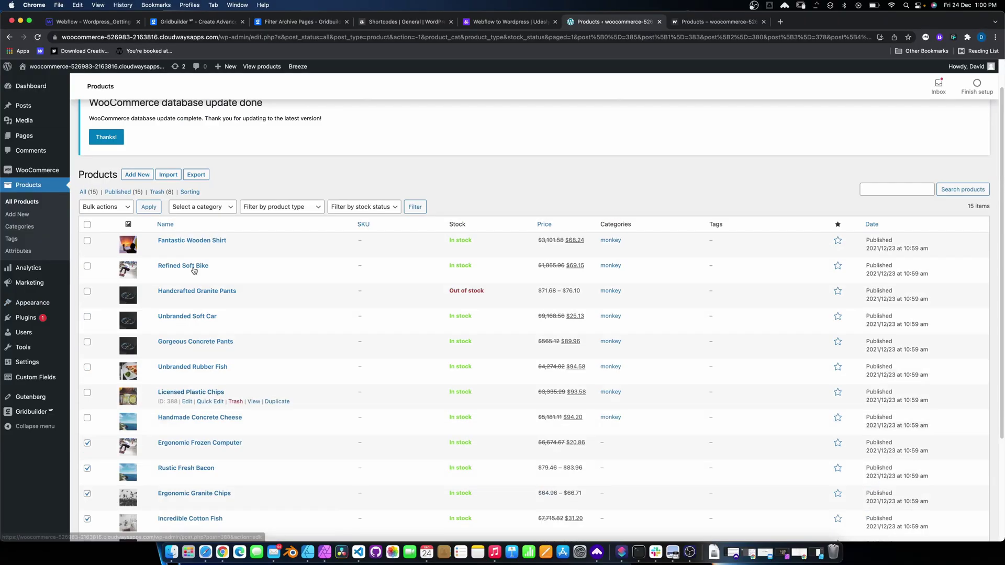
# - Start a bulk edit of the seven checked products via Bulk actions > Edit
pyautogui.click(107, 244)
pyautogui.click(97, 220)
pyautogui.click(149, 243)
pyautogui.scroll(-8, 567, 323)
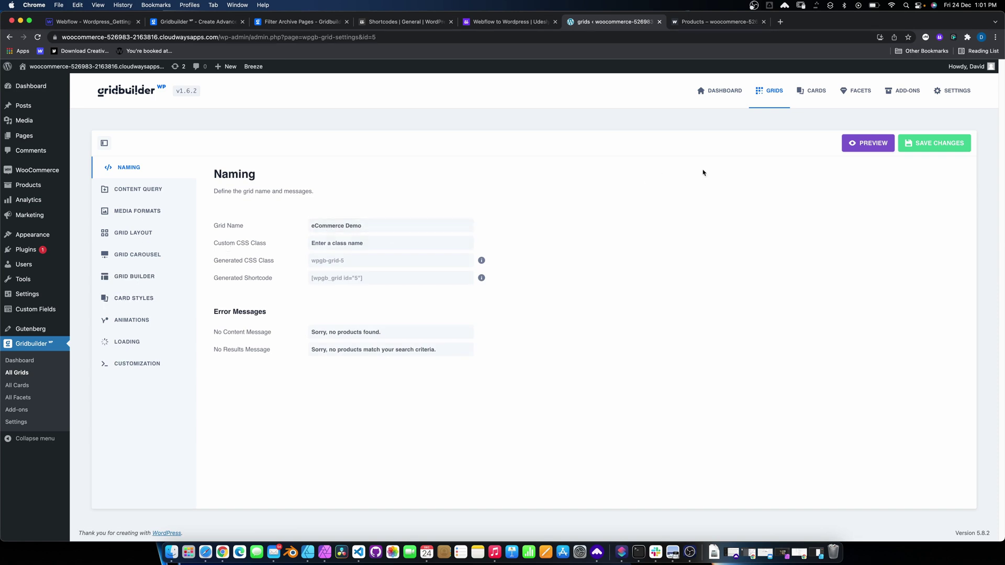
# - Preview the eCommerce Demo grid and drag the price slider to confirm the results narrow
pyautogui.click(867, 145)
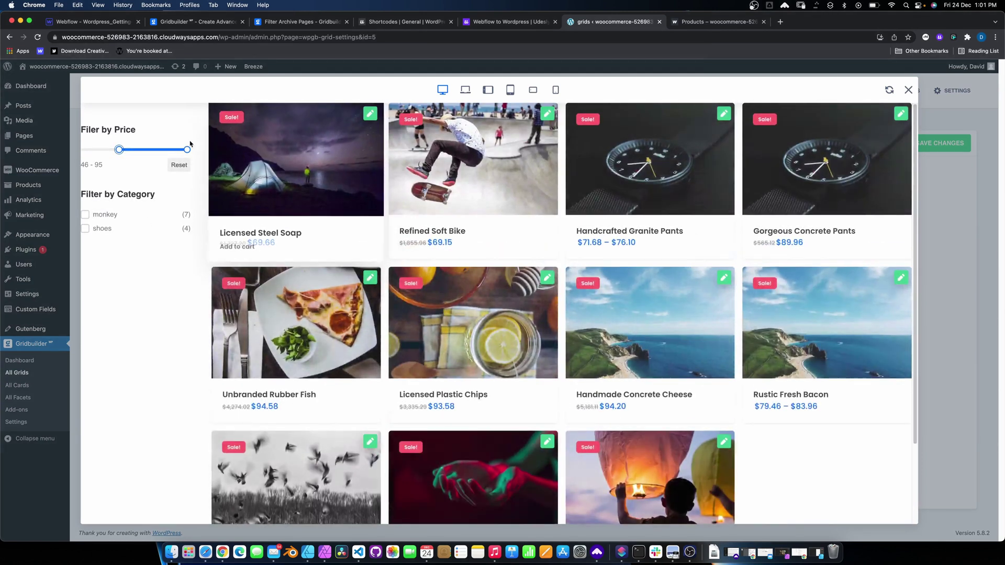
pyautogui.moveTo(179, 152); pyautogui.dragTo(155, 151)
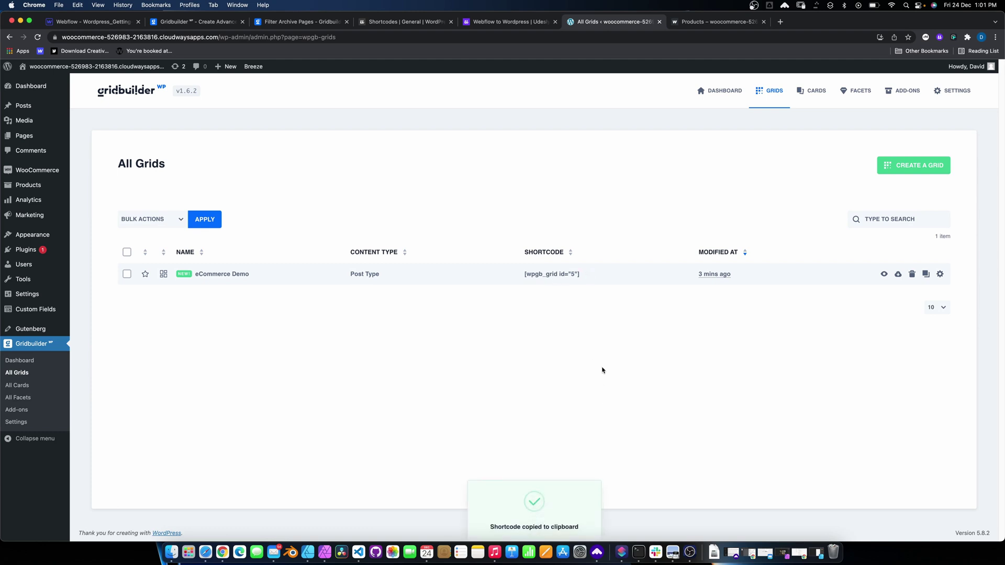
# - Copy the sample Shortcode element from Udesly's Shortcodes guide and return to the Webflow Categories template
pyautogui.click(84, 24)
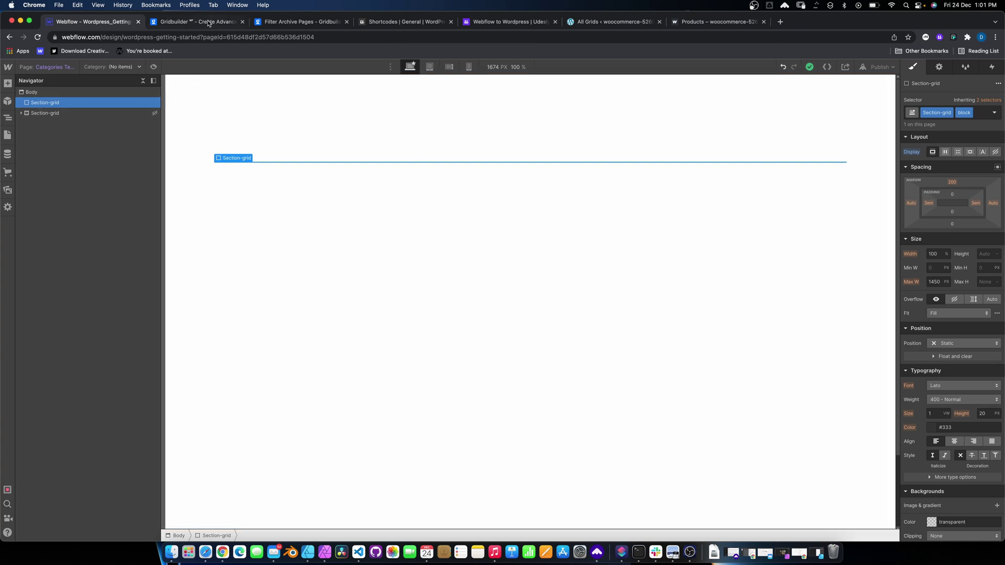
pyautogui.click(388, 22)
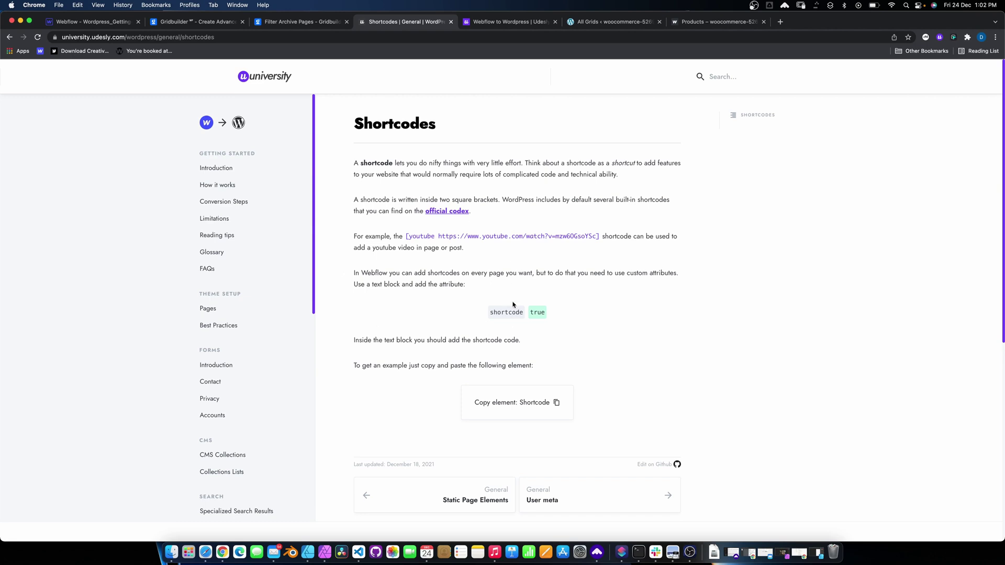
pyautogui.scroll(-5, 214, 335)
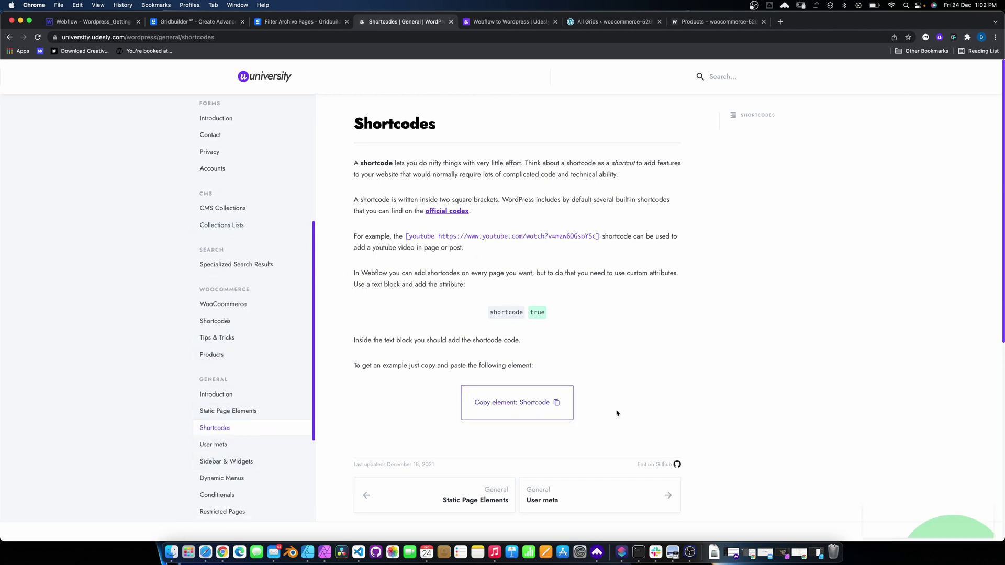
pyautogui.click(113, 24)
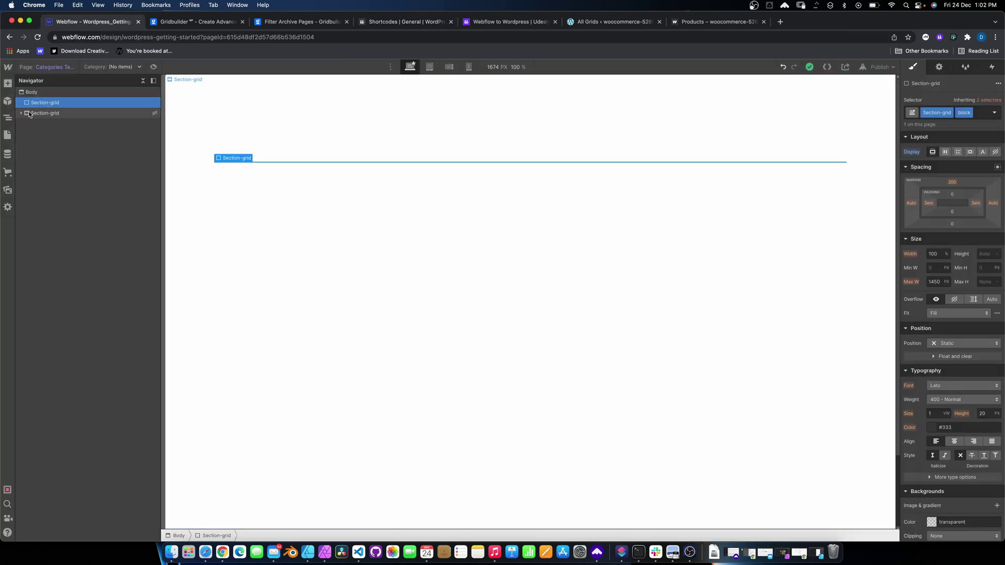
# - Paste the shortcode text block into the first Section-grid, check its attributes, and edit its text
pyautogui.write('[youtube https://www.youtube.com/watch?v=mzw6OGsoYSc]')
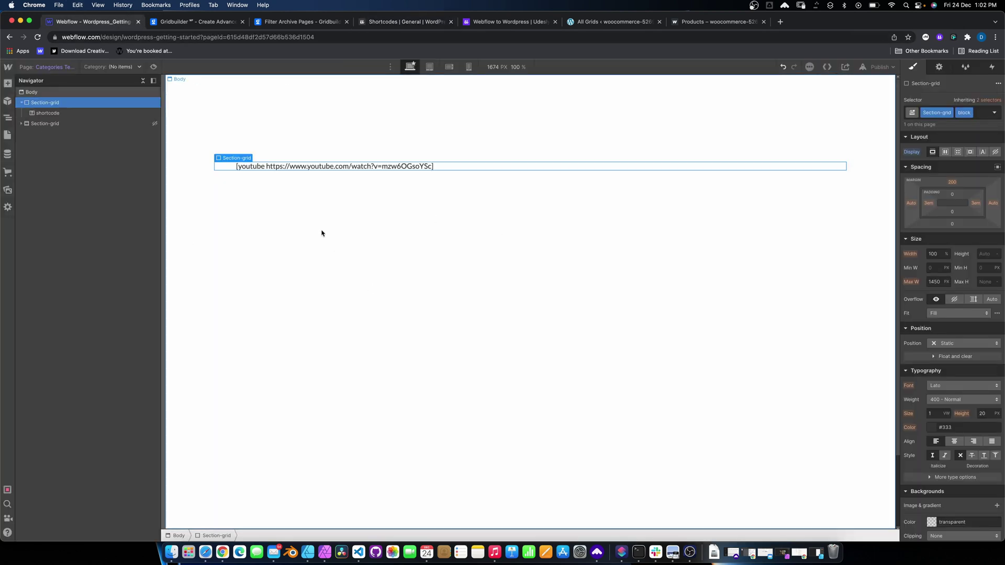
pyautogui.click(367, 166)
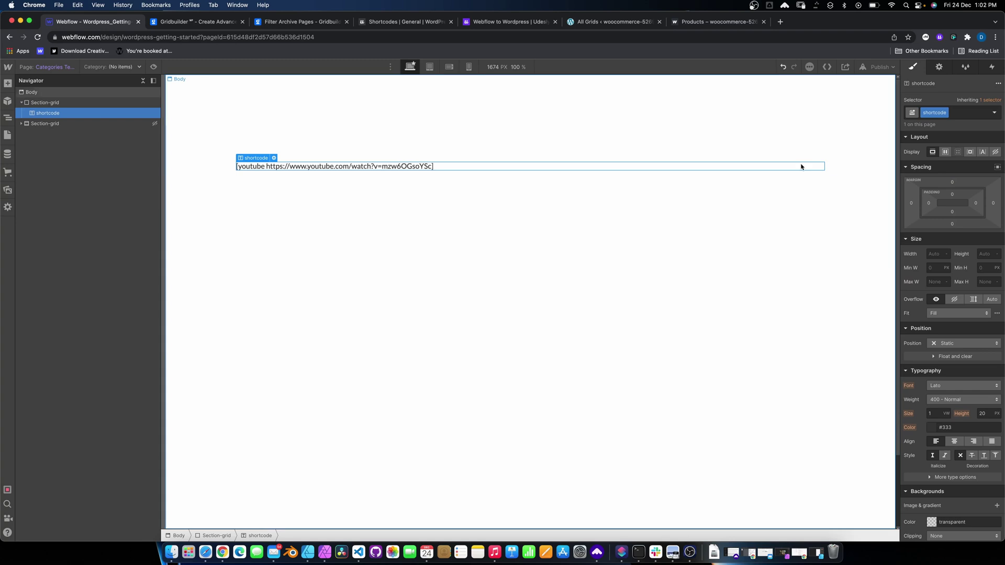
pyautogui.click(939, 67)
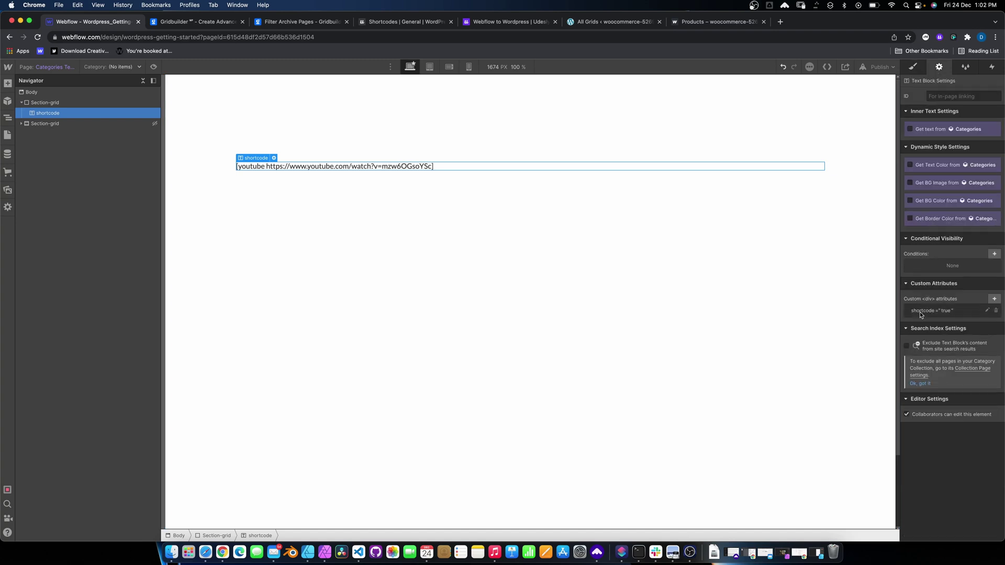
pyautogui.doubleClick(258, 167)
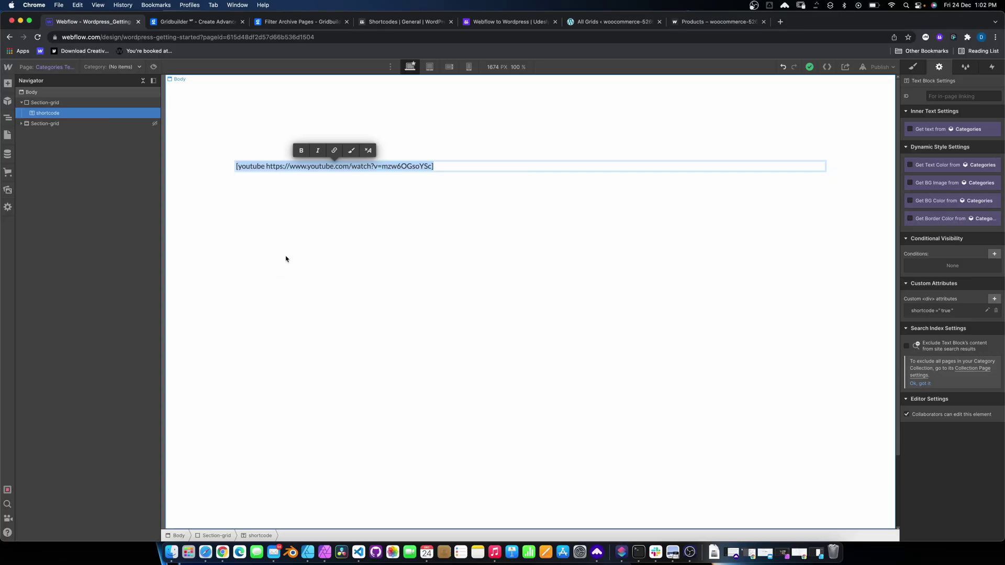
pyautogui.hotkey('ctrl', 'Tab')
pyautogui.click(580, 26)
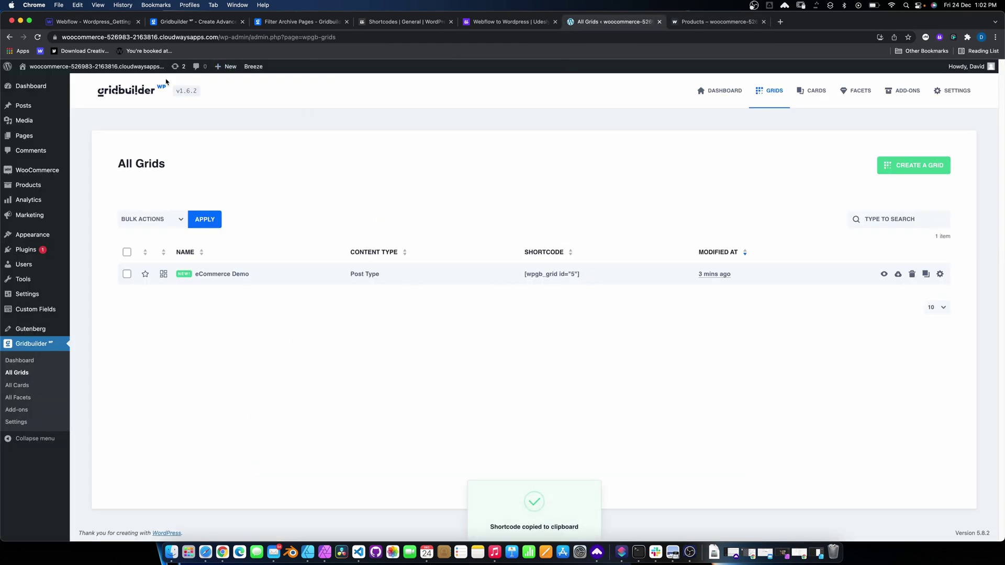
# - Put [wpgb_grid id="5"] in the shortcode block and open the second Section-grid's 0.25fr/1fr grid editor
pyautogui.click(77, 23)
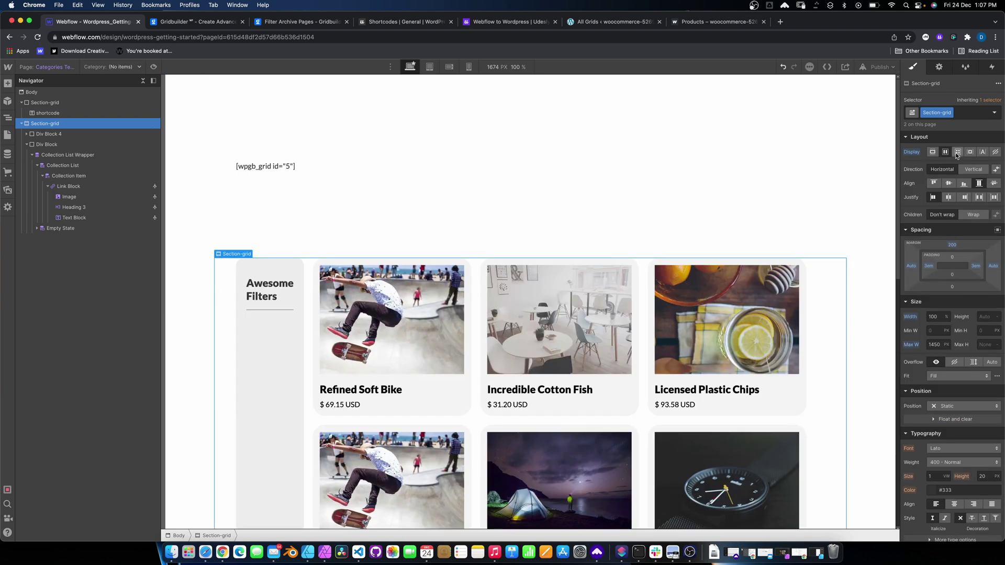
pyautogui.click(958, 152)
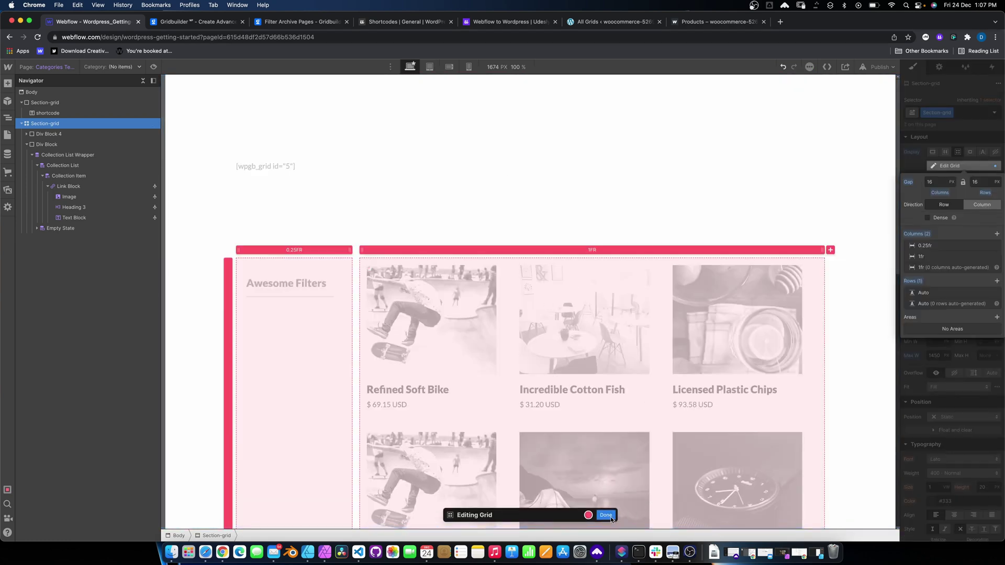
# - Confirm the Section-grid's grid columns and select a product card's link block in the collection list
pyautogui.click(606, 516)
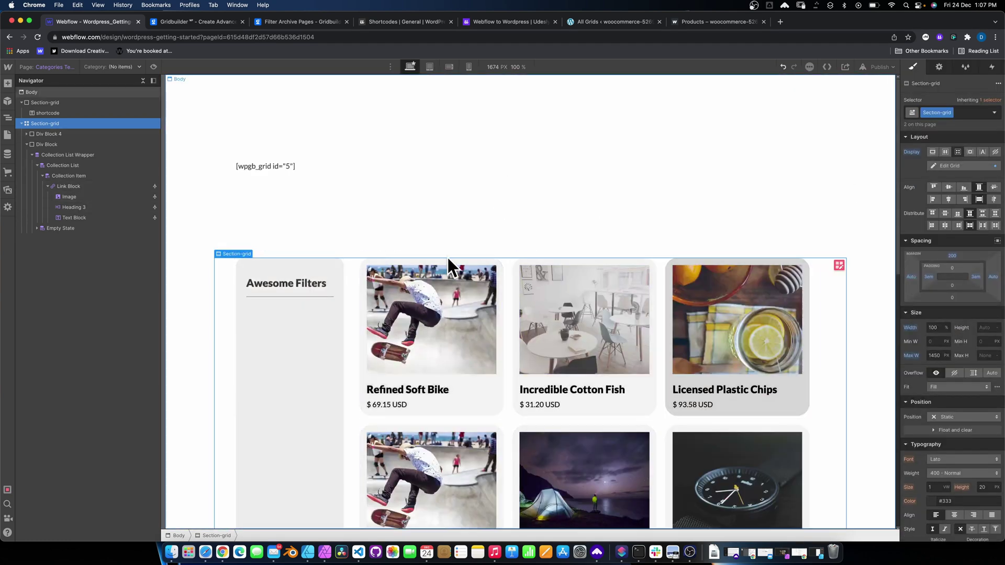
pyautogui.scroll(-3, 447, 258)
pyautogui.scroll(3, 651, 346)
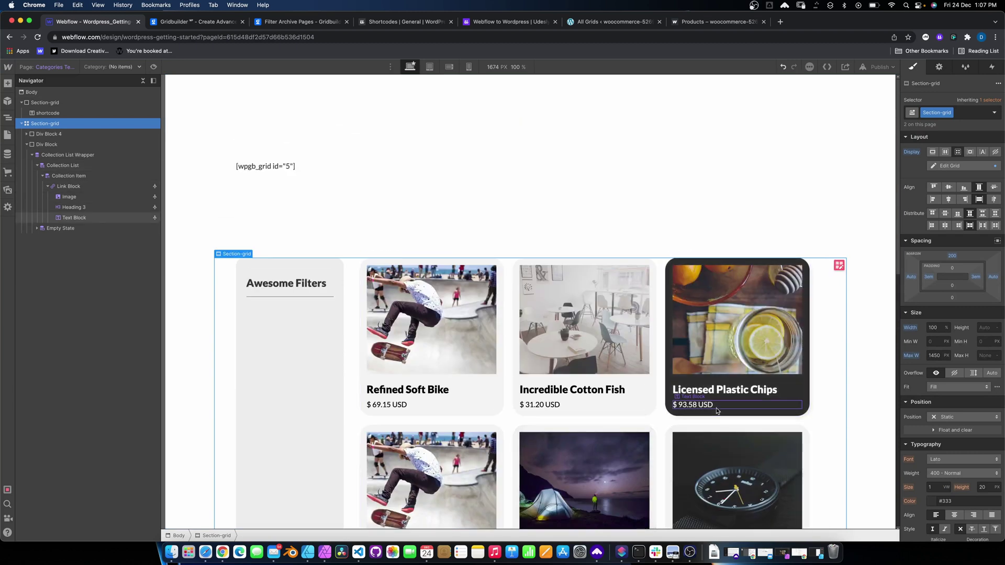
pyautogui.click(508, 269)
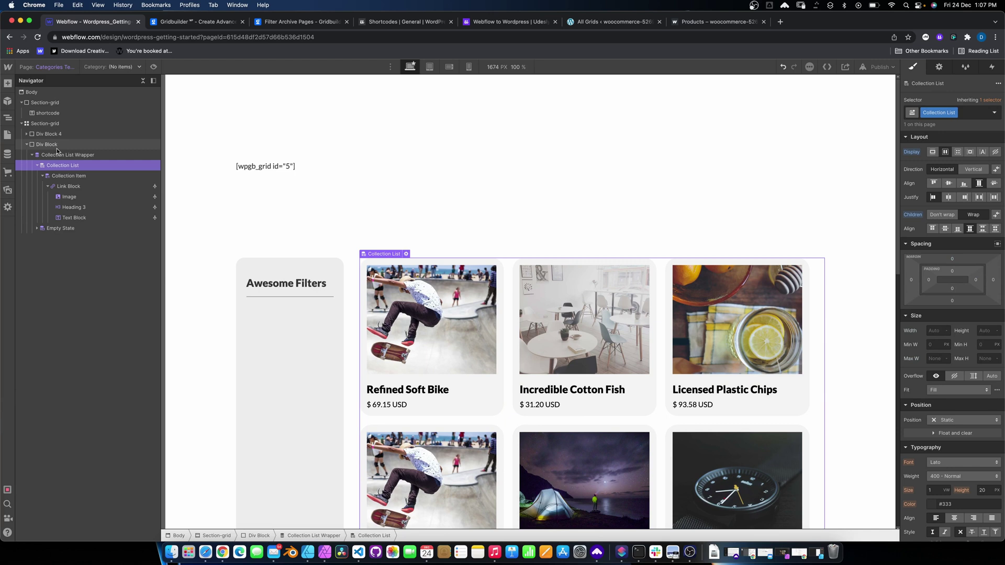
pyautogui.click(502, 275)
pyautogui.click(939, 67)
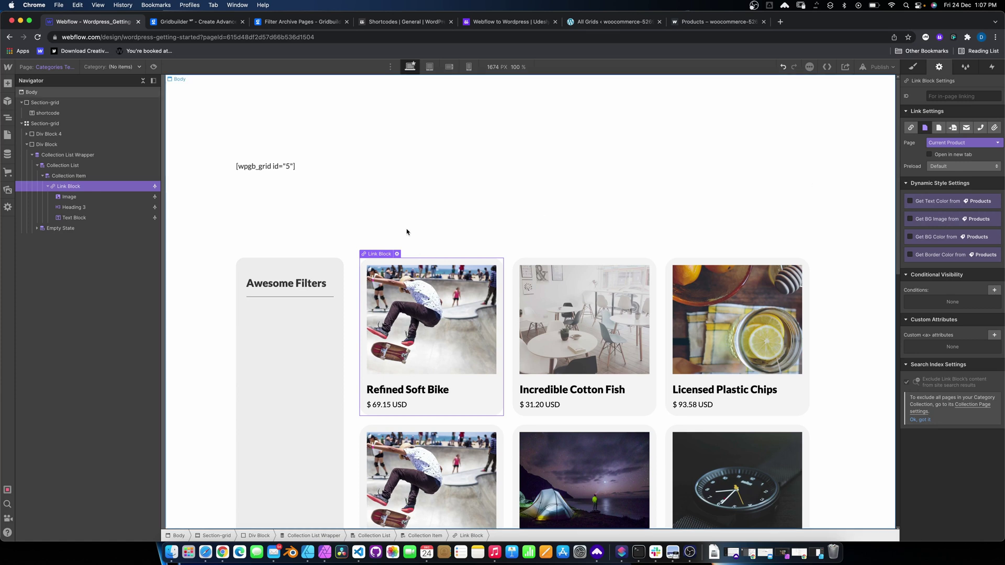
# - Bind the product card's Heading 3 text to the Products Name field
pyautogui.click(414, 390)
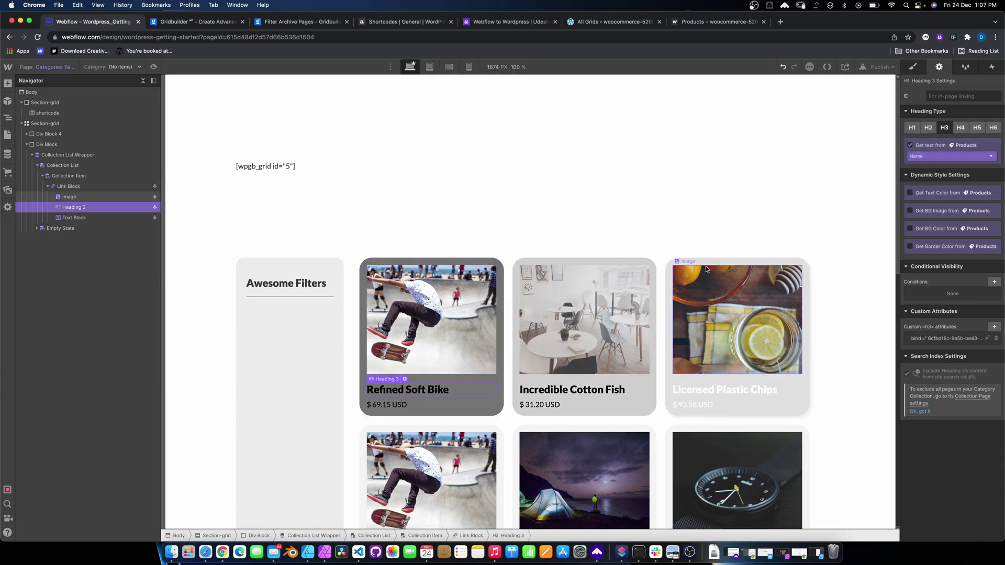
pyautogui.click(909, 146)
pyautogui.click(910, 146)
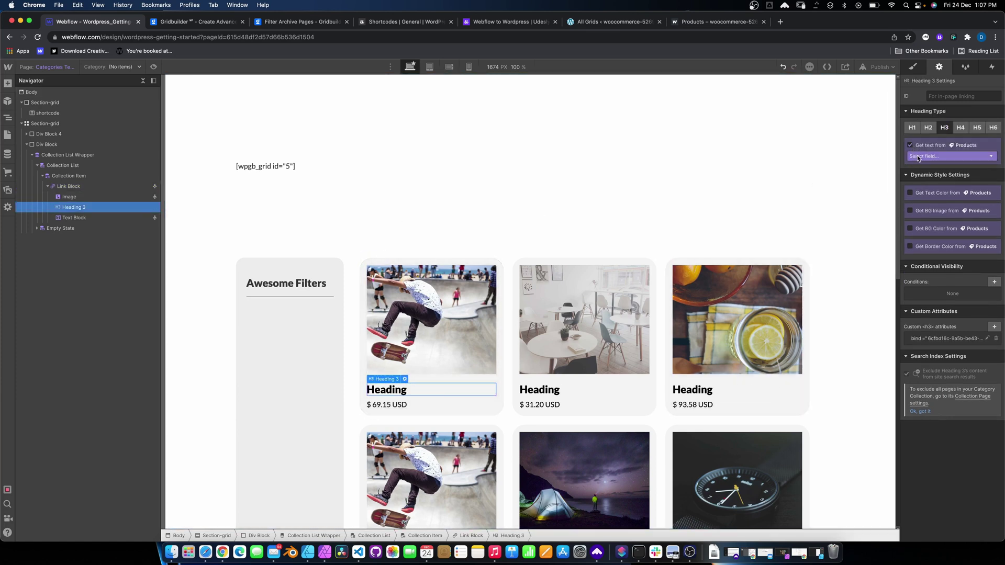
pyautogui.click(919, 156)
pyautogui.click(923, 197)
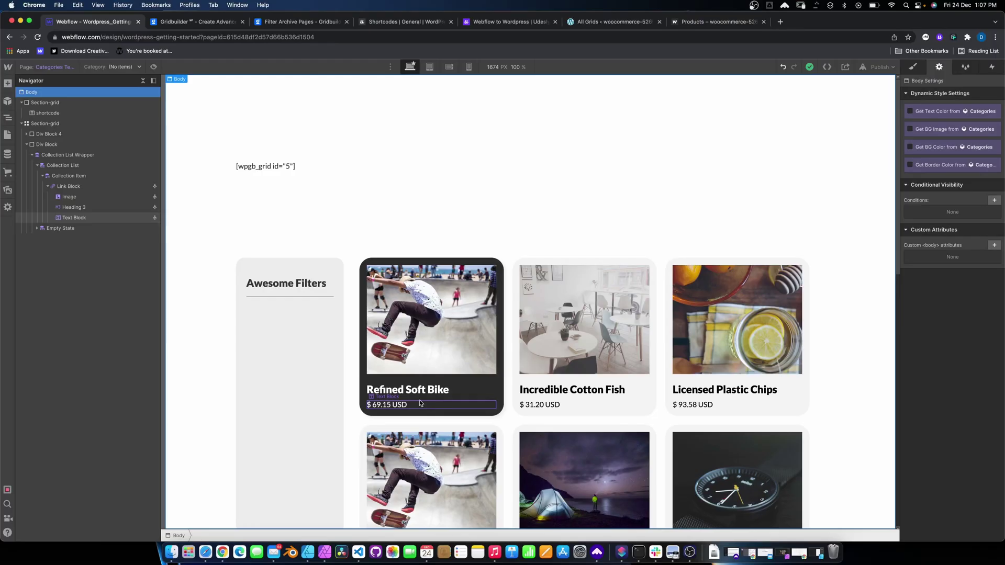
pyautogui.scroll(-6, 576, 315)
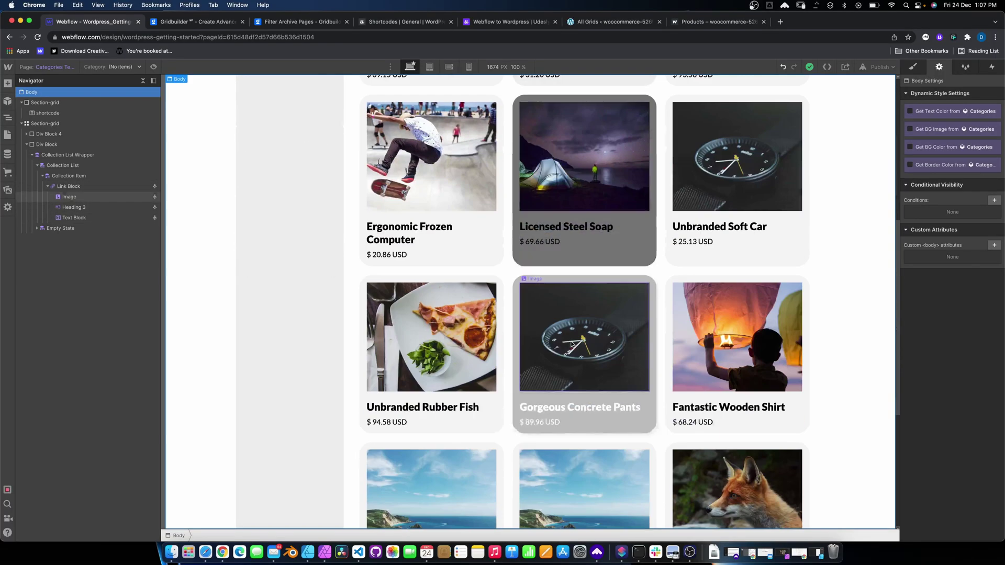
pyautogui.scroll(6, 572, 346)
pyautogui.scroll(-11, 581, 356)
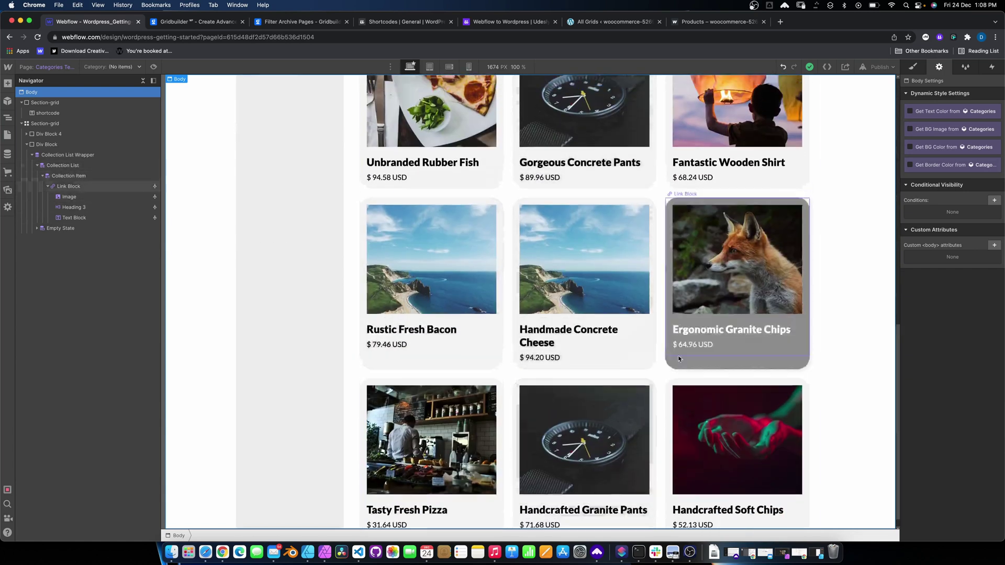
pyautogui.scroll(10, 639, 362)
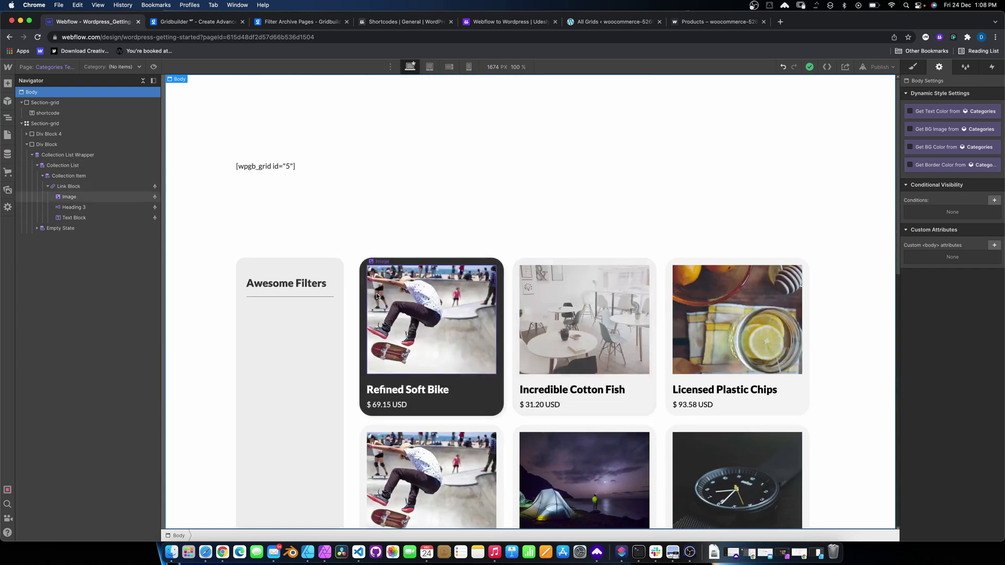
pyautogui.click(582, 21)
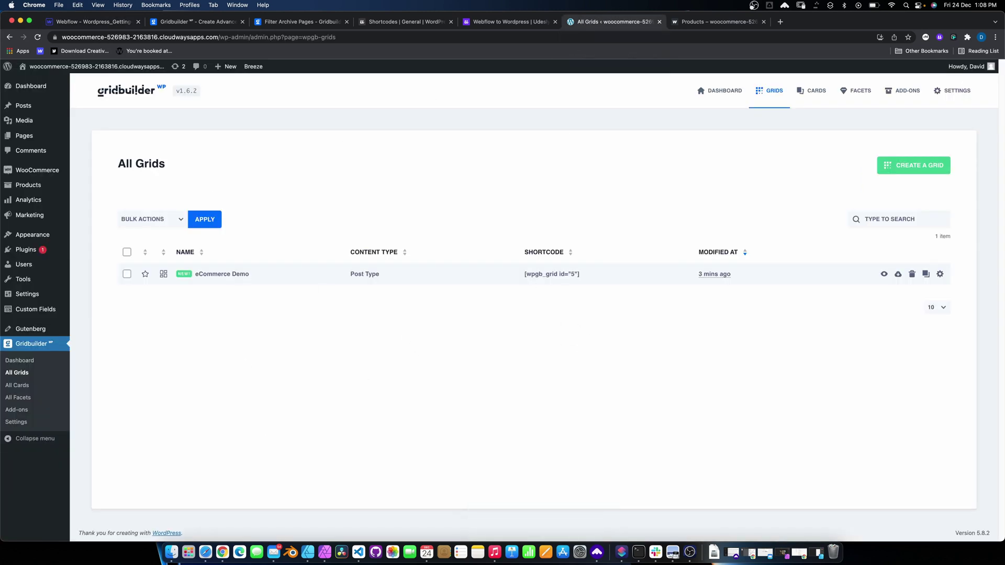
# - Check the Filter Custom Content toggle in Gridbuilder General Settings, then return to the Filter Custom Queries guide
pyautogui.click(37, 421)
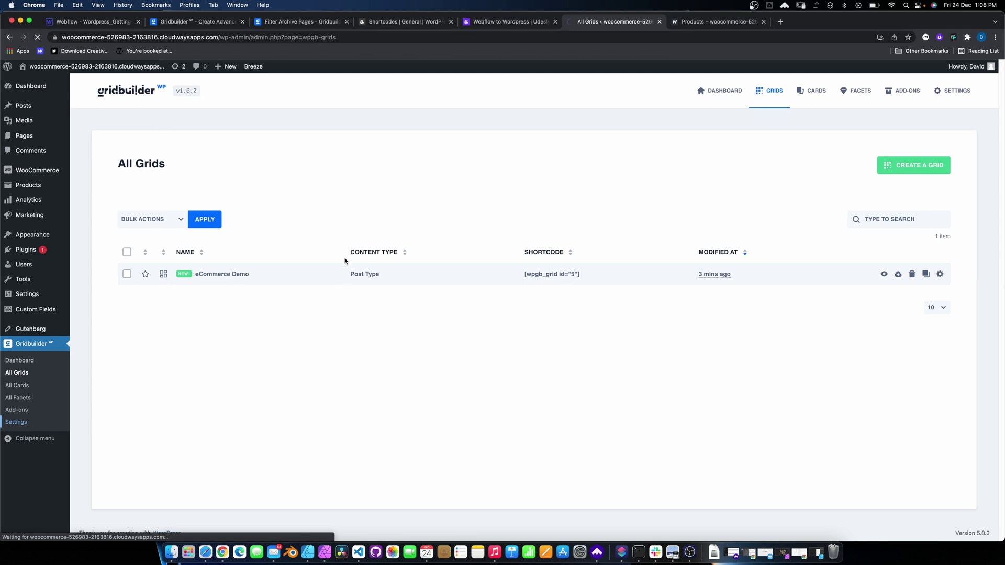
pyautogui.scroll(-1, 299, 393)
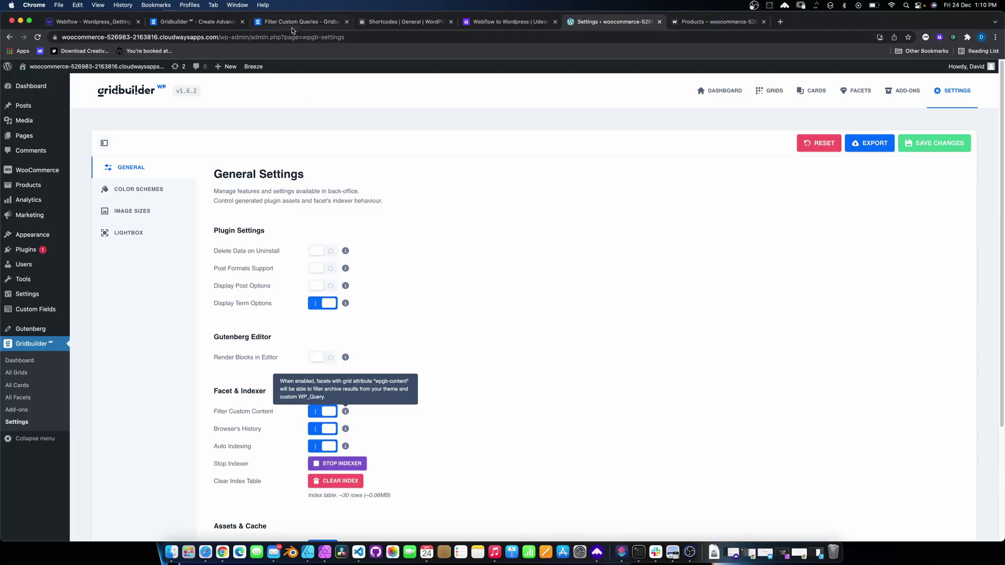
pyautogui.click(291, 23)
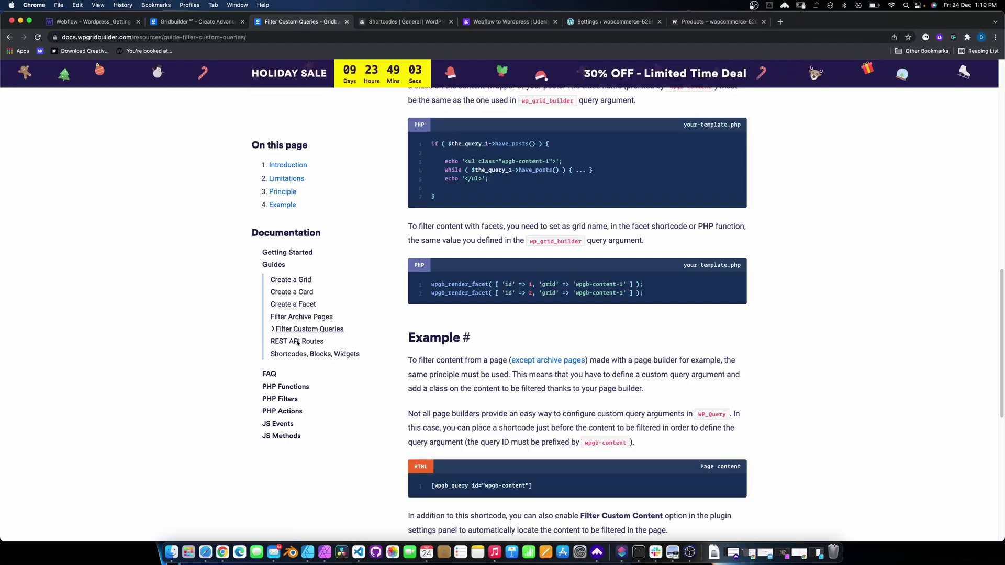
# - Duplicate the grid shortcode, move the copy above the product grid, and make it [wpgb_query id="wpgb-content"]
pyautogui.scroll(-1, 652, 363)
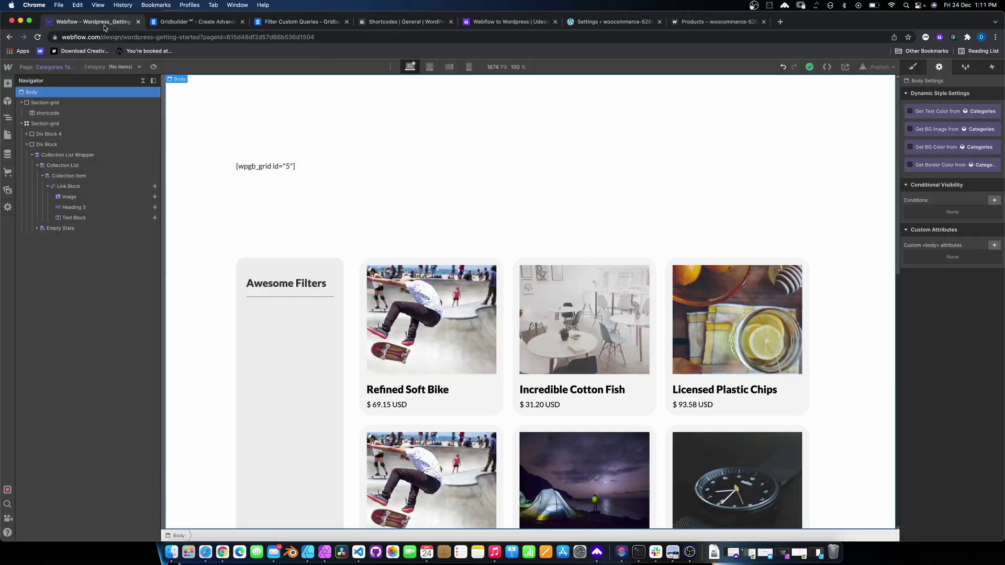
pyautogui.click(270, 173)
pyautogui.rightClick(283, 169)
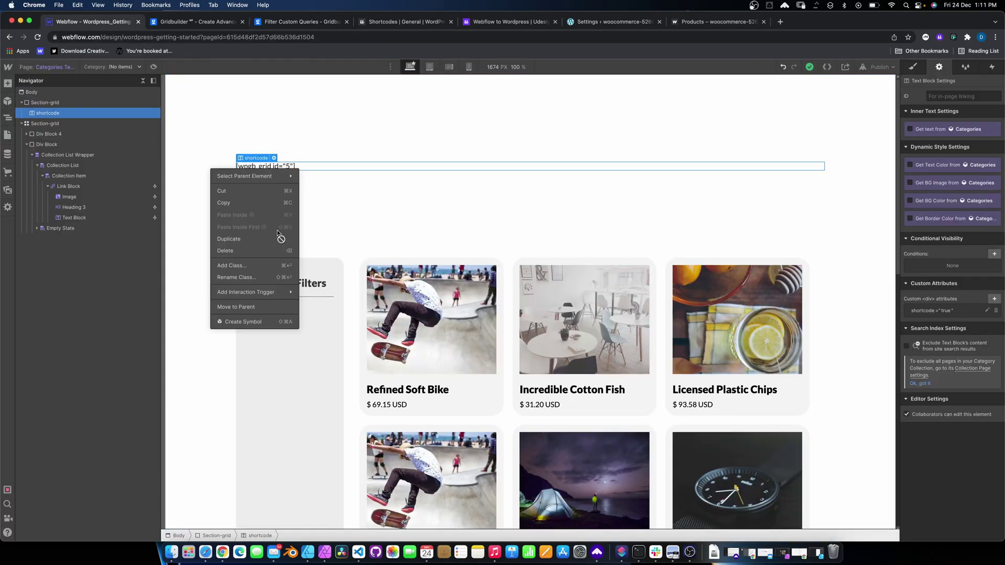
pyautogui.click(256, 243)
pyautogui.moveTo(251, 178); pyautogui.dragTo(60, 156)
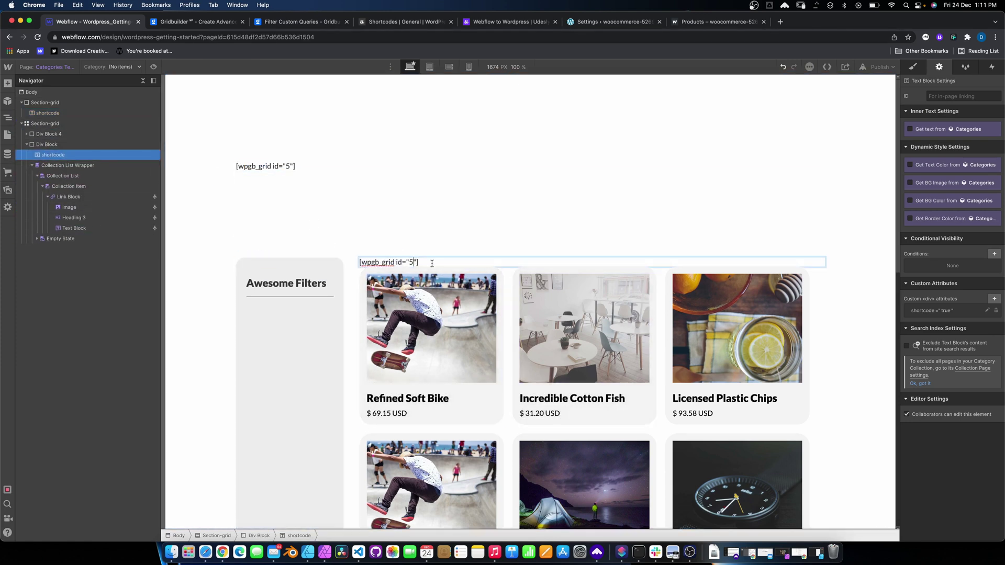
pyautogui.doubleClick(389, 262)
pyautogui.write('[wpgb_query id="wpgb-content"]')
pyautogui.click(545, 241)
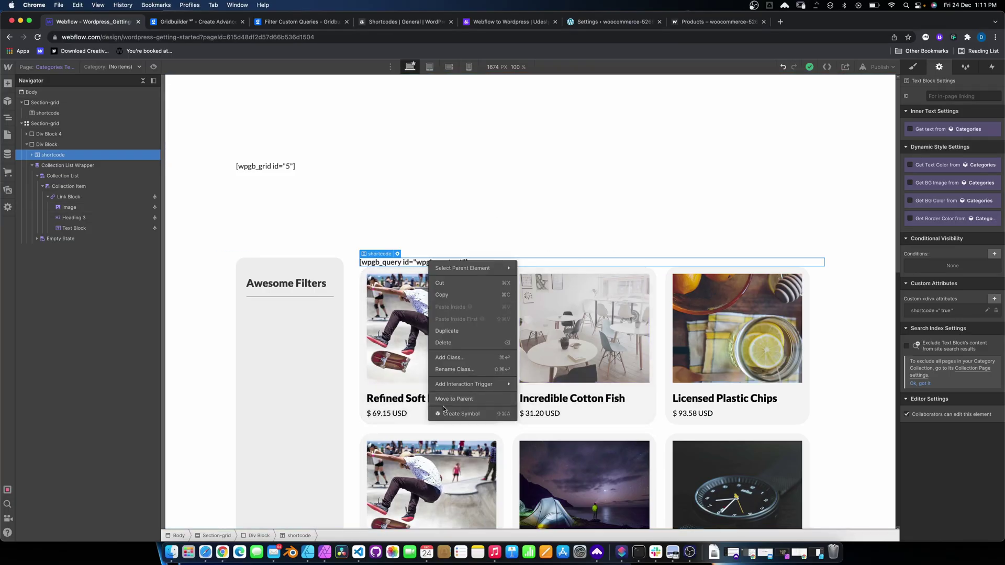
# - Duplicate the query shortcode and move the product Collection List between the two shortcodes
pyautogui.click(447, 331)
pyautogui.scroll(-5, 434, 235)
pyautogui.scroll(2, 430, 131)
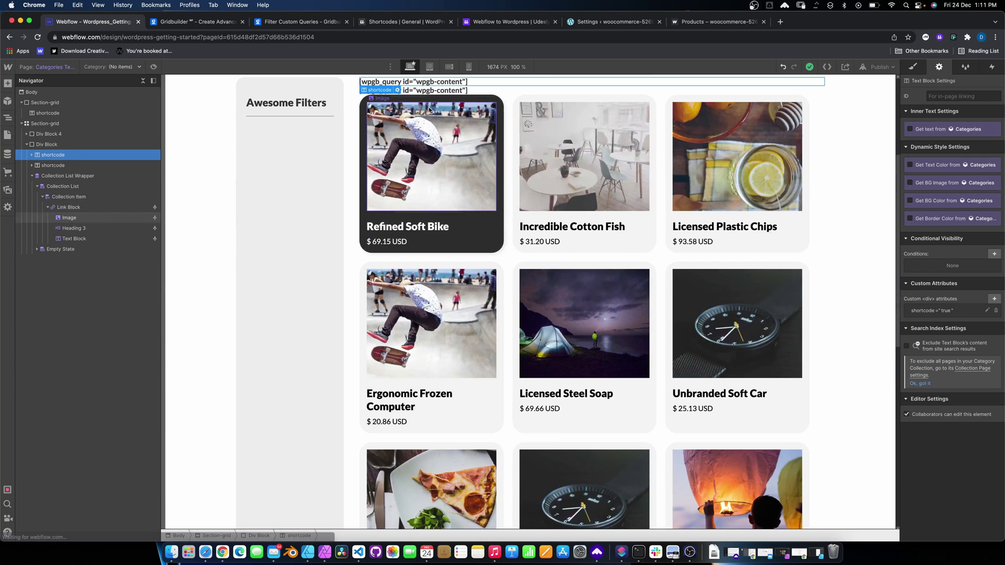
pyautogui.click(430, 92)
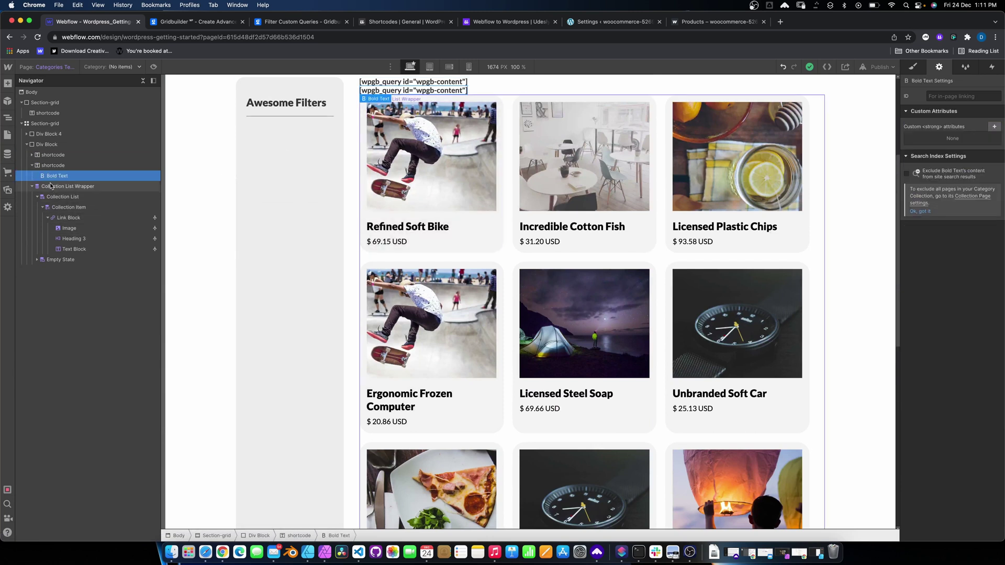
pyautogui.moveTo(51, 186); pyautogui.dragTo(41, 165)
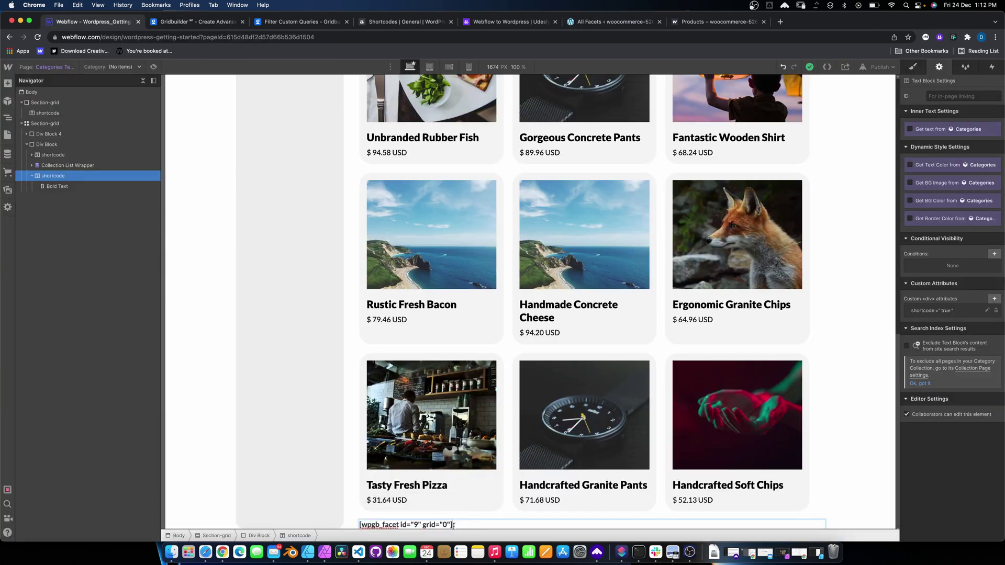
# - Consult the Udesly and Gridbuilder docs and copy the wpgb-content grid value from the Filter Custom Queries guide
pyautogui.click(406, 28)
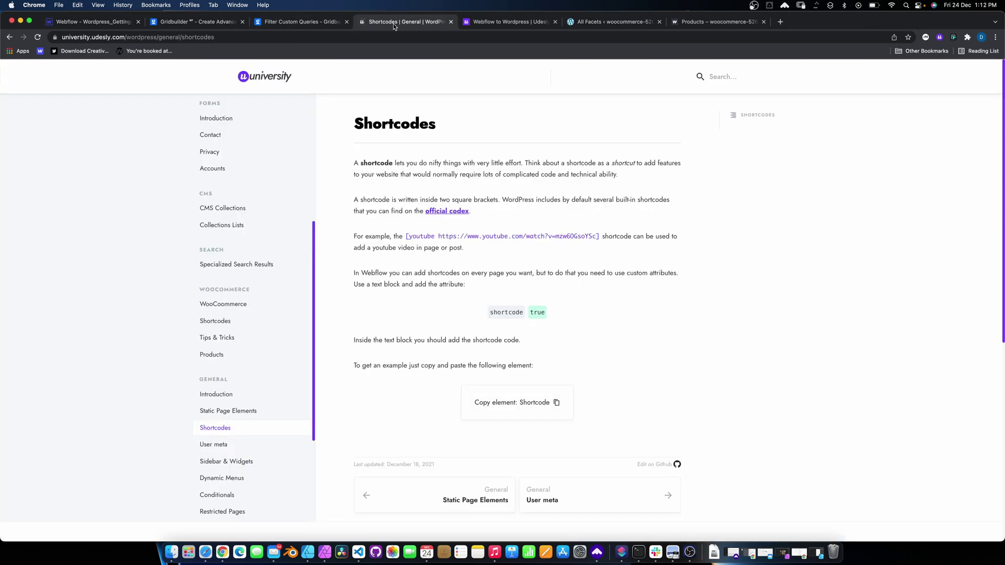
pyautogui.click(537, 23)
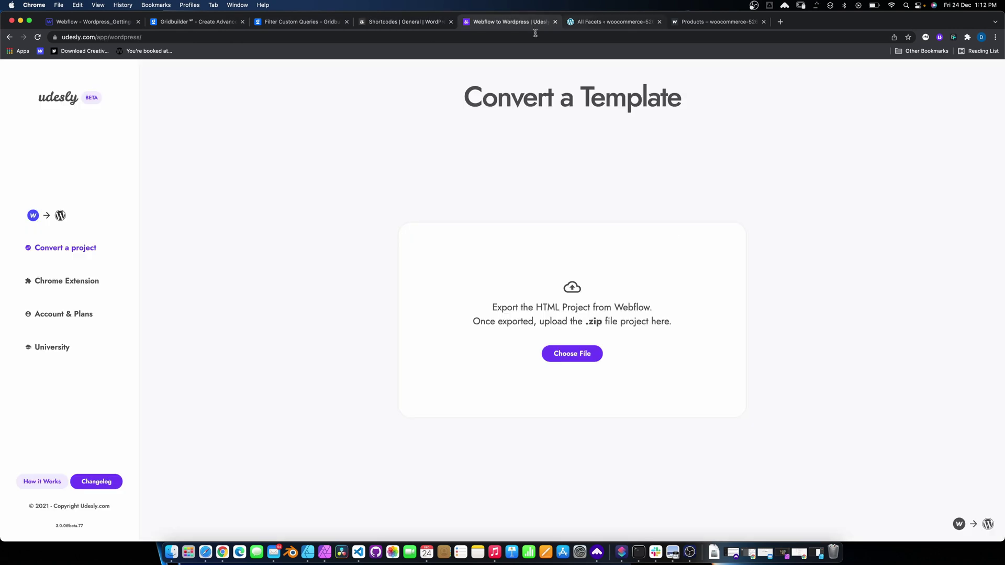
pyautogui.click(274, 25)
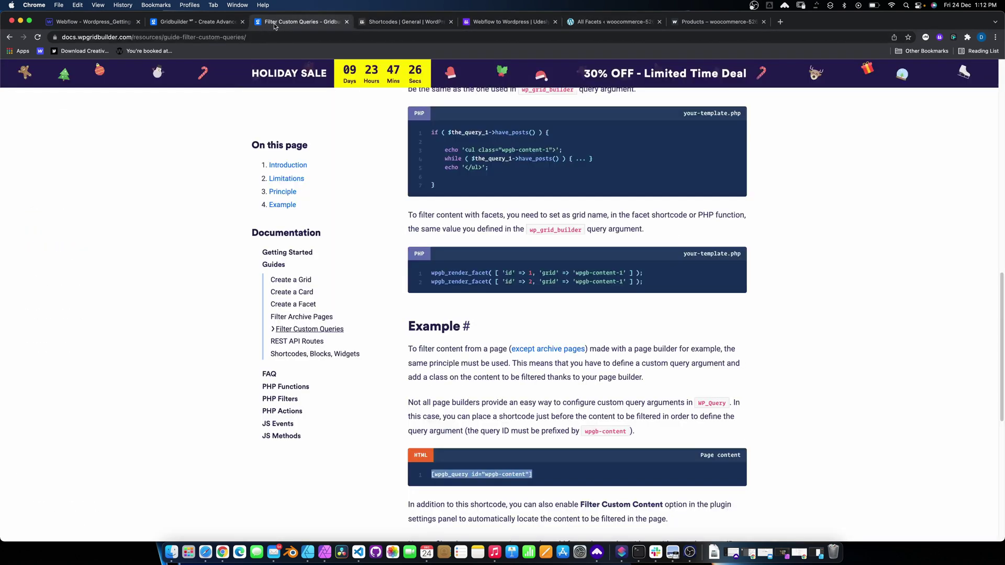
pyautogui.scroll(5, 571, 378)
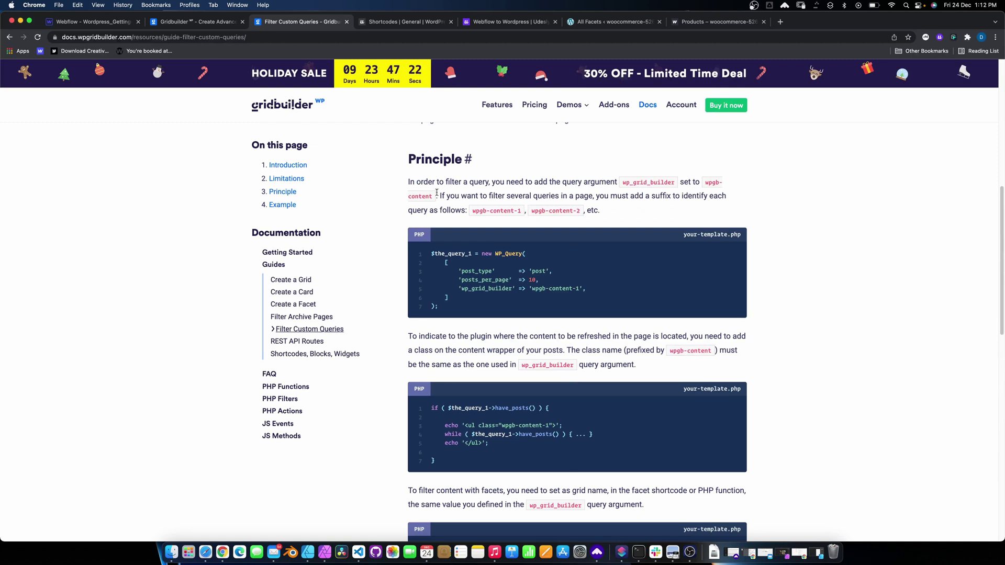
pyautogui.moveTo(683, 190); pyautogui.dragTo(710, 181)
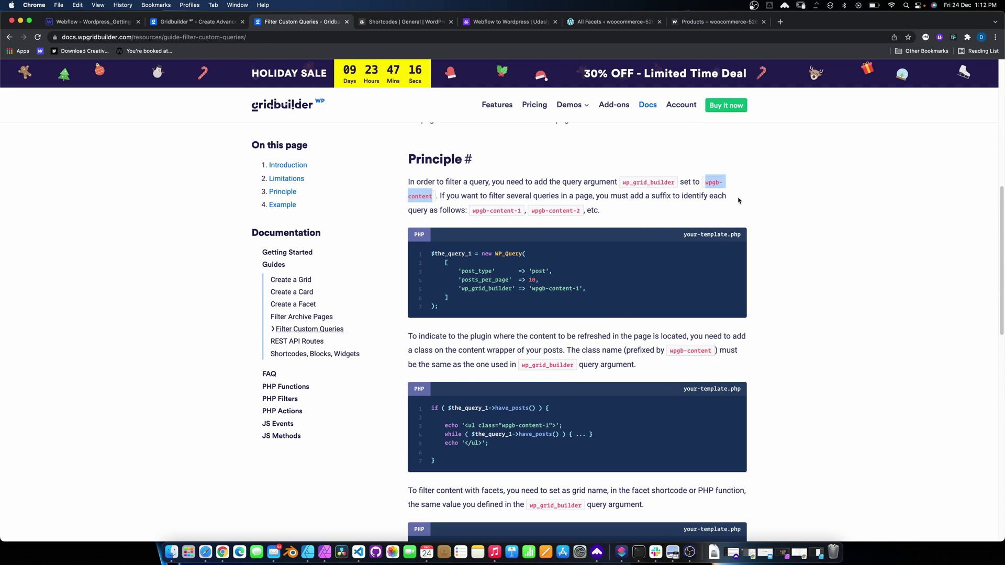
pyautogui.click(83, 22)
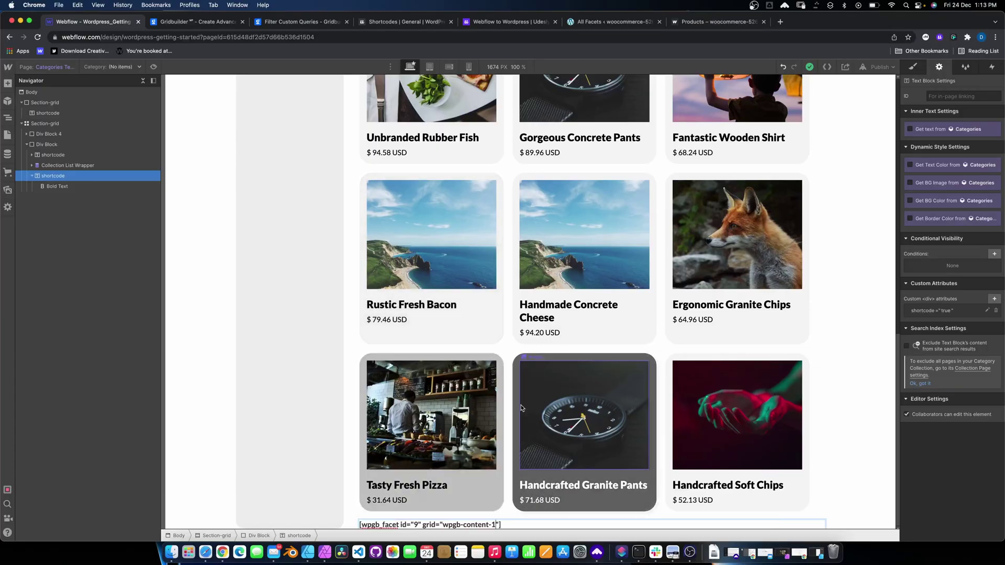
# - Set the lower facet shortcode's grid to "wpgb-content", matching the query shortcode's id
pyautogui.scroll(12, 461, 262)
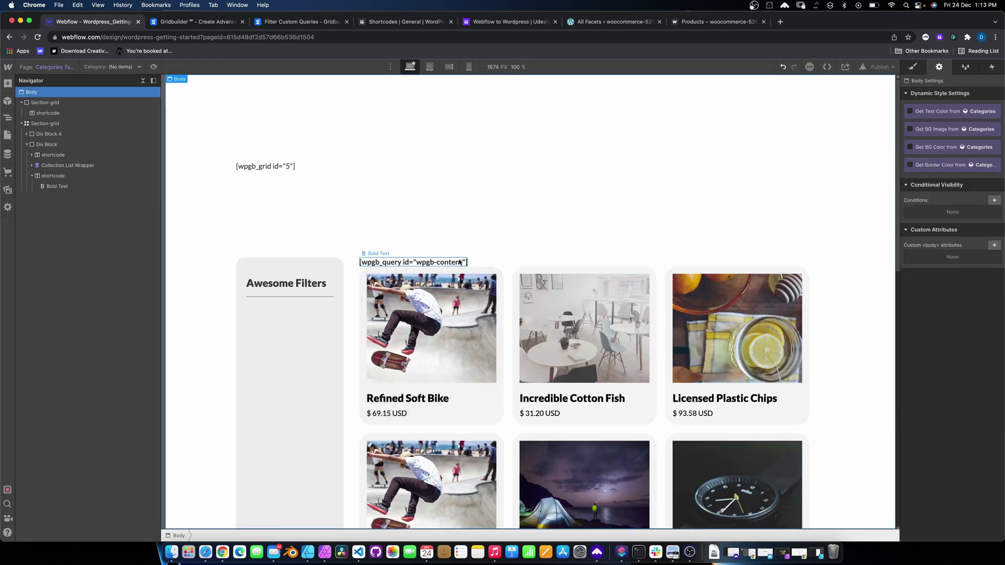
pyautogui.doubleClick(460, 262)
pyautogui.scroll(-10, 470, 269)
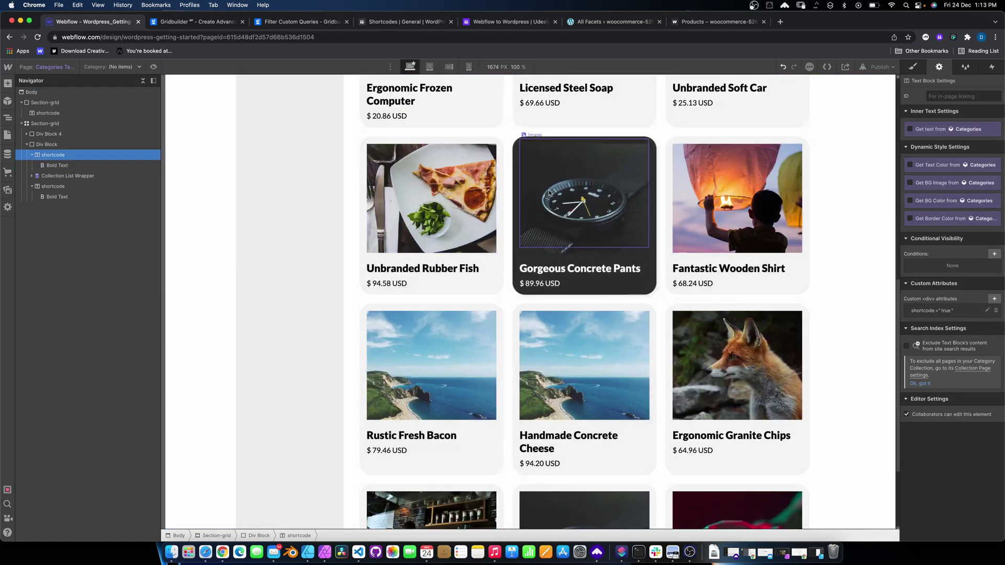
pyautogui.scroll(10, 551, 190)
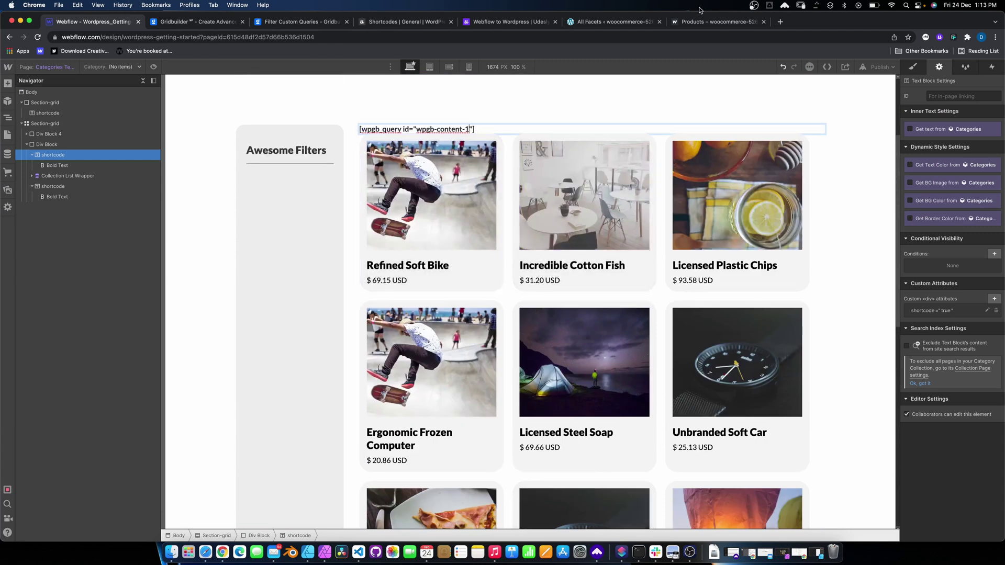
pyautogui.scroll(-10, 463, 129)
pyautogui.click(482, 525)
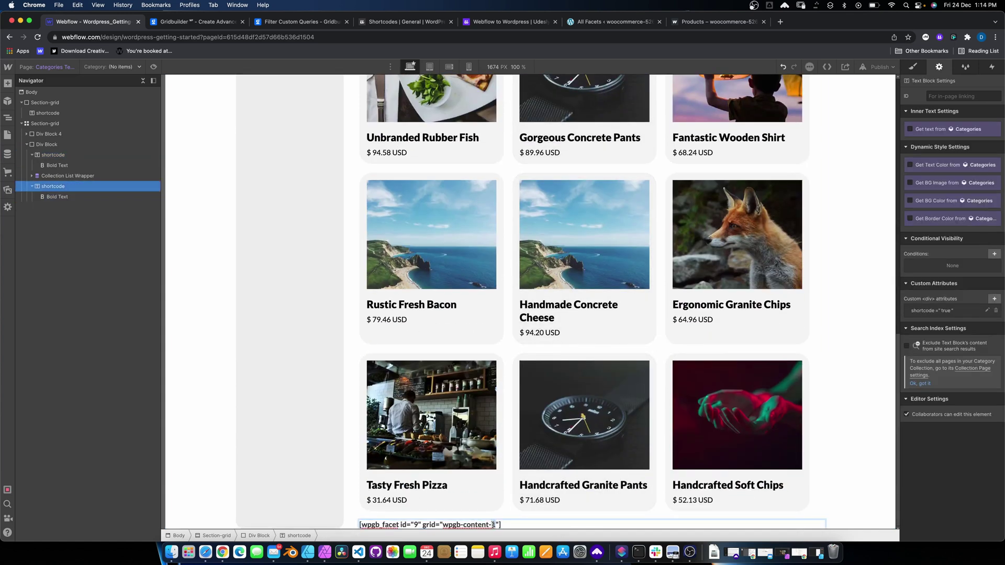
pyautogui.scroll(10, 584, 455)
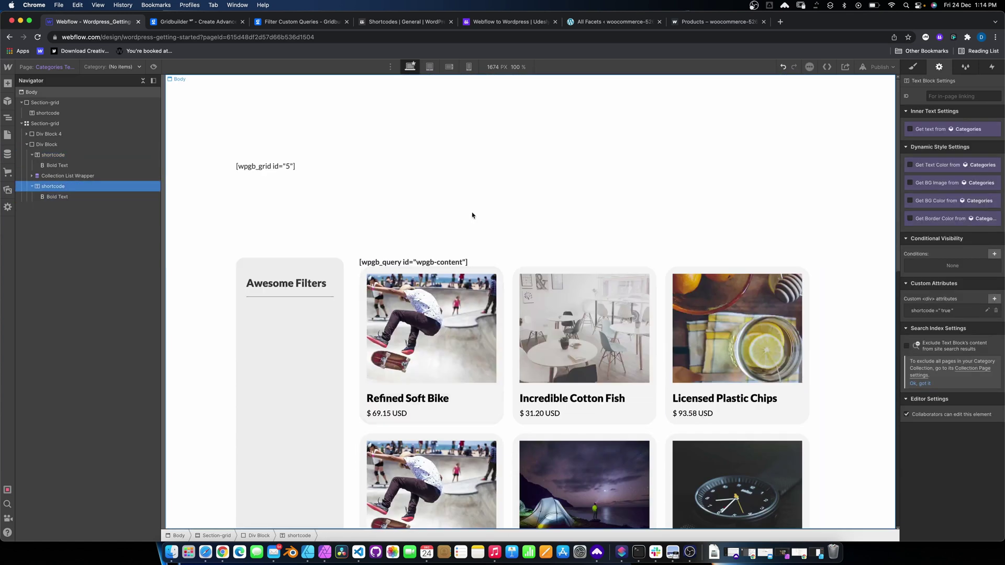
pyautogui.click(281, 23)
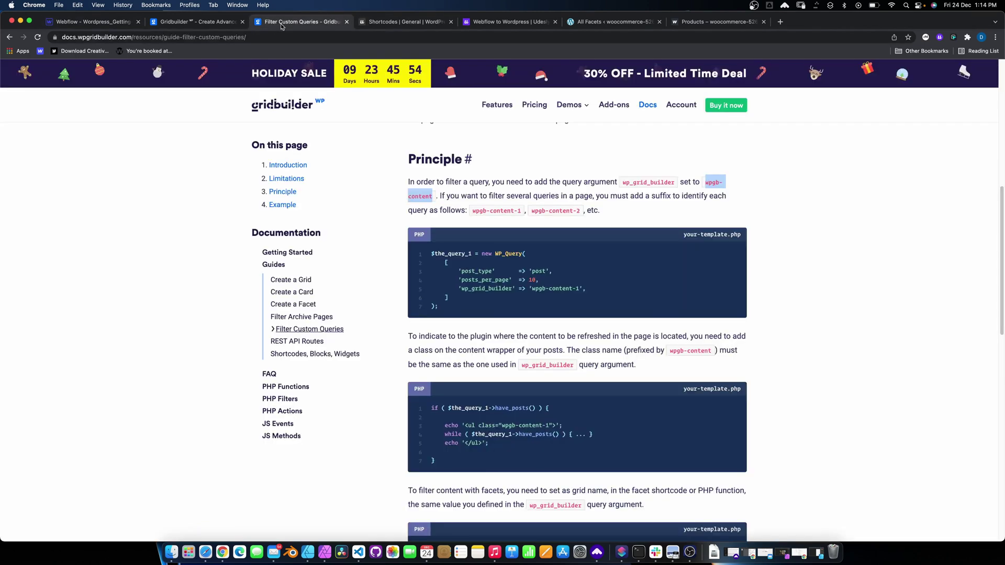
pyautogui.click(212, 22)
pyautogui.click(612, 22)
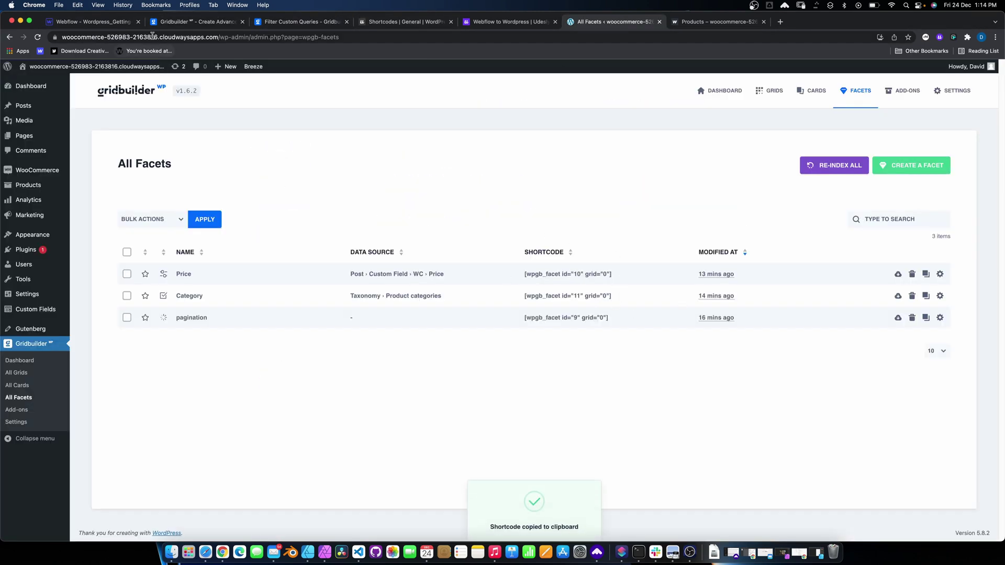
# - Duplicate the facet shortcode into the Awesome Filters column, making two facet shortcode blocks there
pyautogui.click(96, 24)
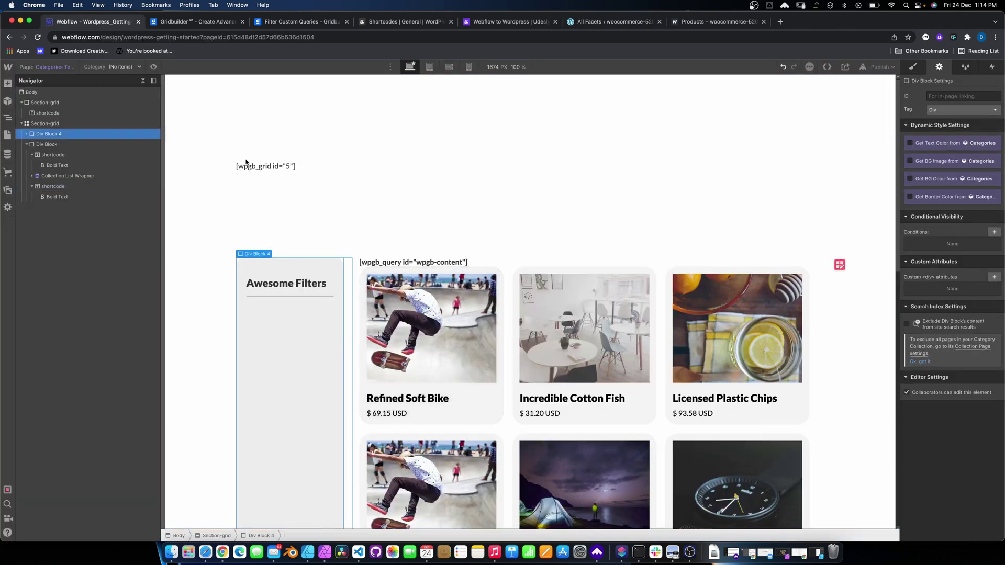
pyautogui.scroll(-10, 375, 234)
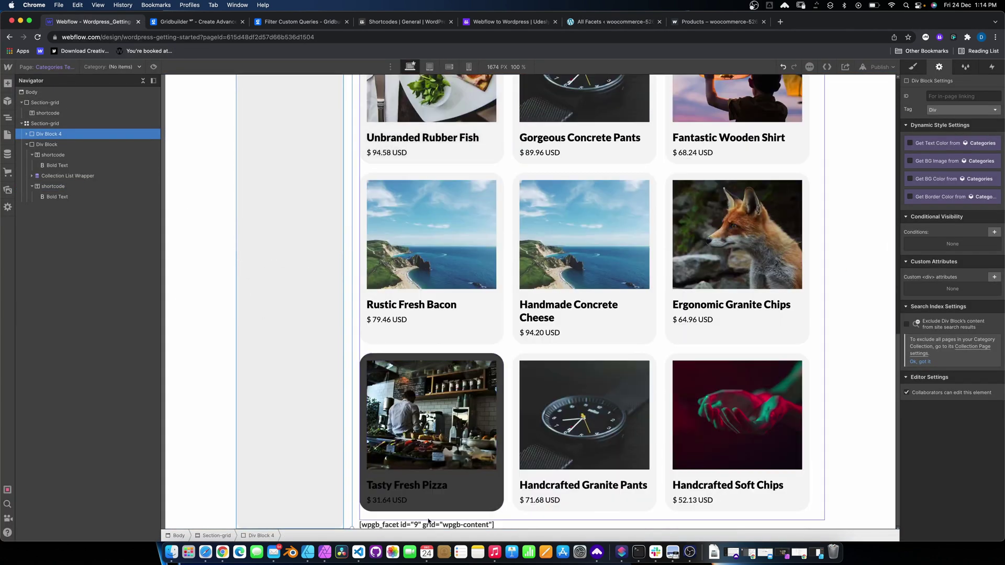
pyautogui.click(415, 525)
pyautogui.rightClick(415, 525)
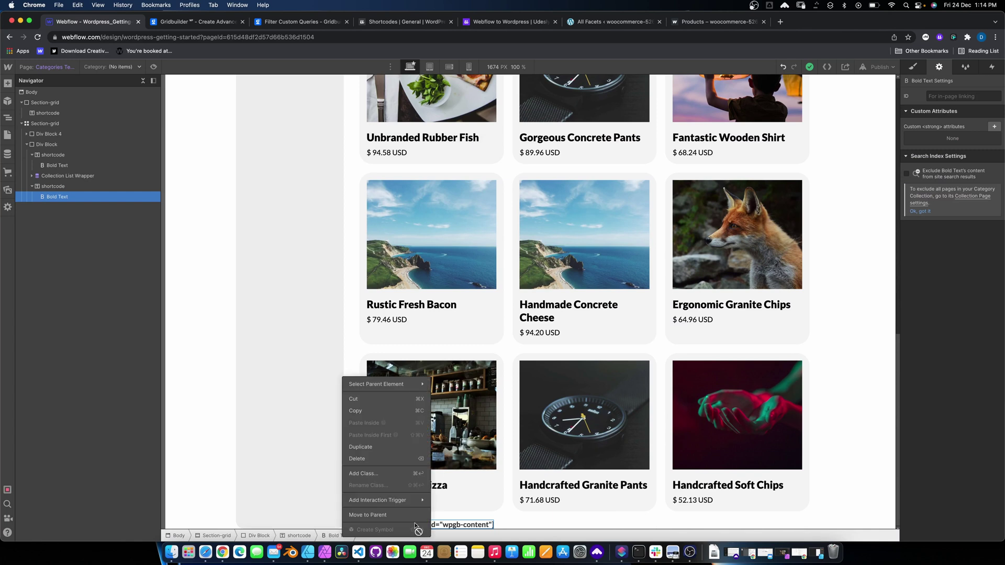
pyautogui.click(380, 449)
pyautogui.moveTo(388, 523); pyautogui.dragTo(307, 364)
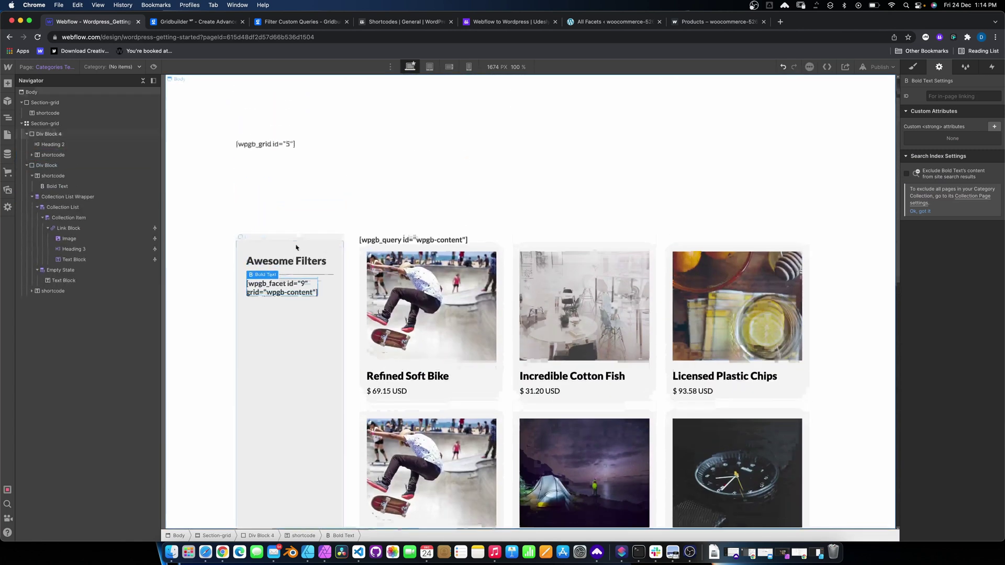
pyautogui.rightClick(262, 312)
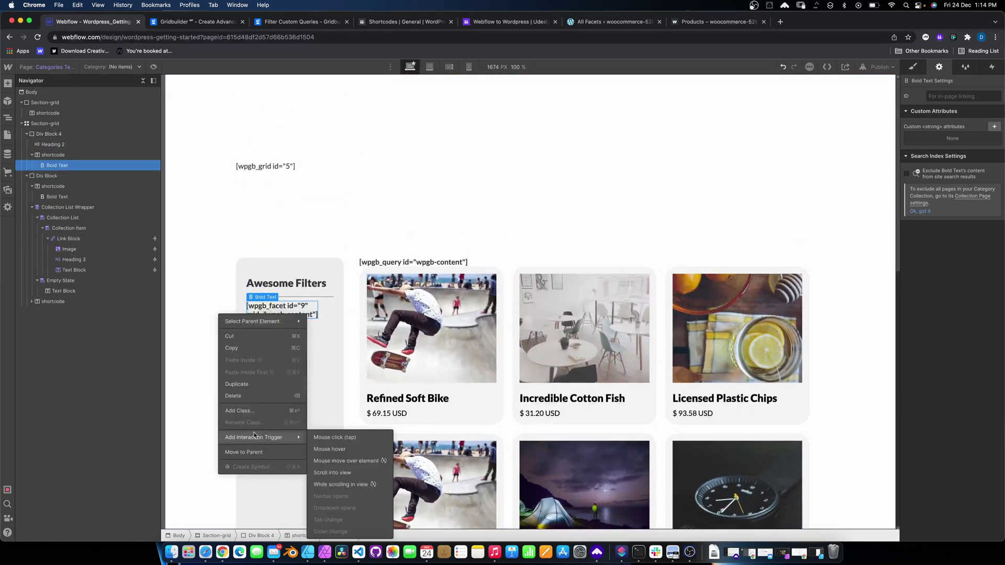
pyautogui.click(241, 382)
# - Add a "marg" combo class to the sidebar facet shortcode block
pyautogui.click(328, 316)
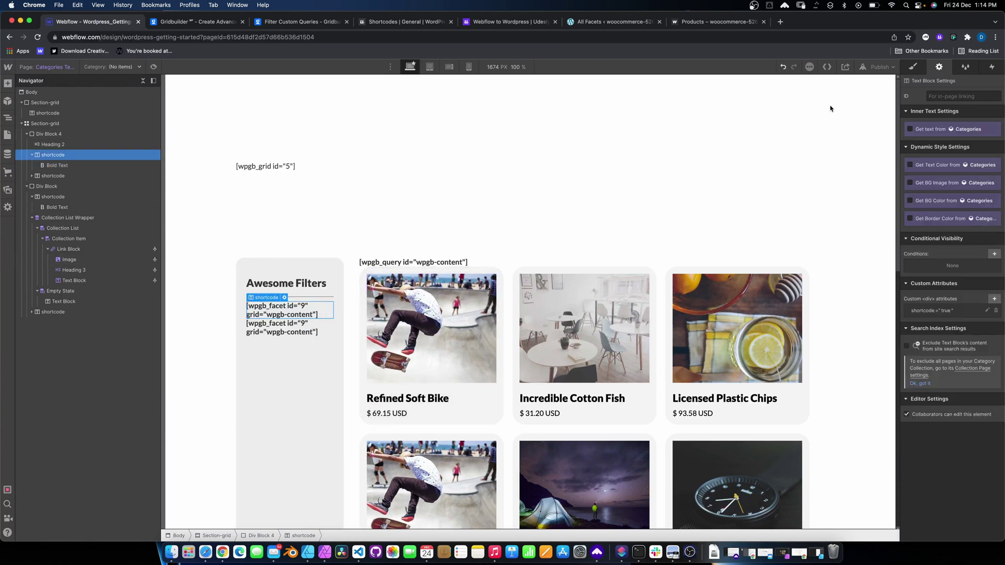
pyautogui.click(914, 68)
pyautogui.click(976, 117)
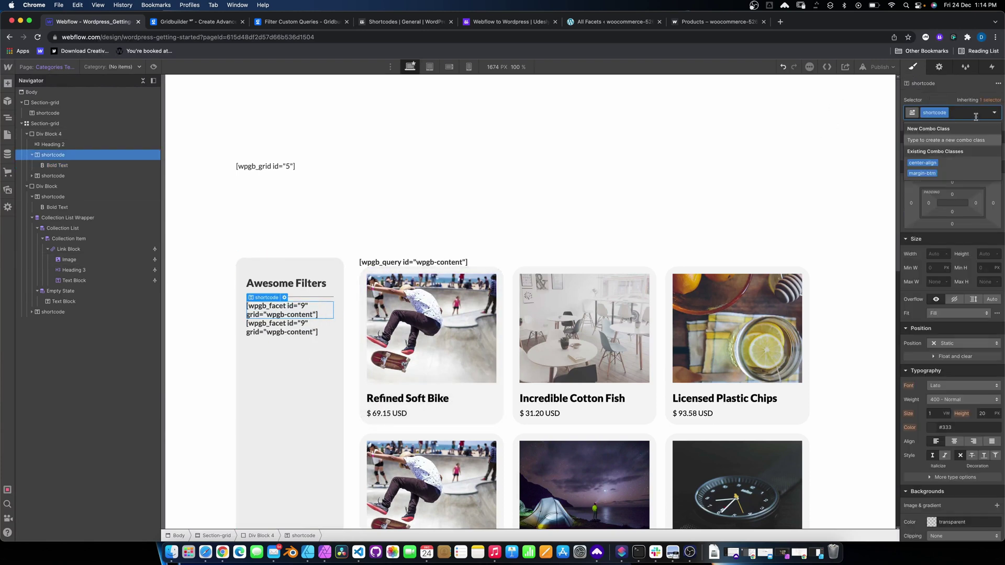
pyautogui.write('margin')
pyautogui.press('Return')
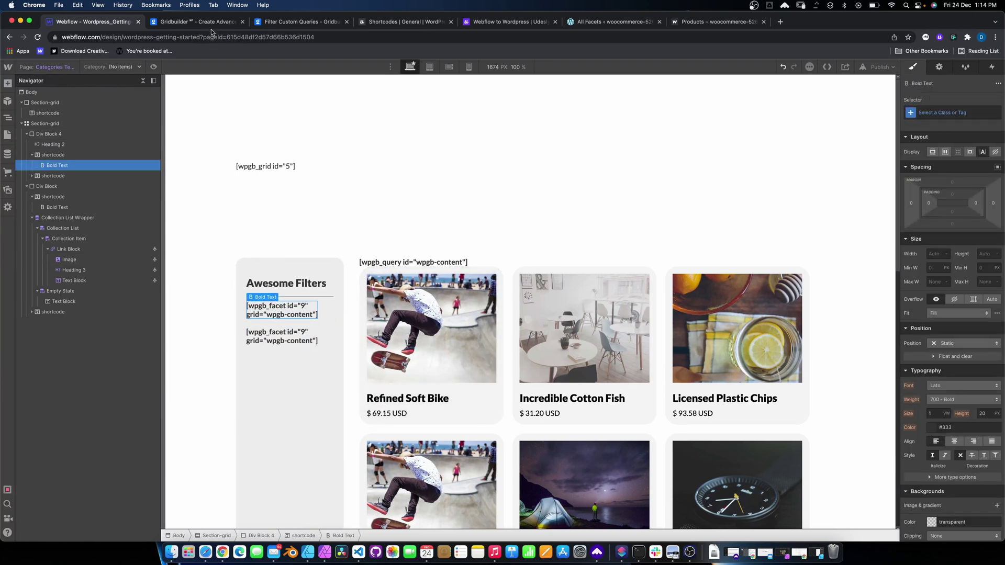
# - Replace the two sidebar shortcodes with the Category facet (id 11) and Price facet (id 10) shortcodes, both grid="0"
pyautogui.click(199, 21)
pyautogui.click(282, 21)
pyautogui.click(610, 22)
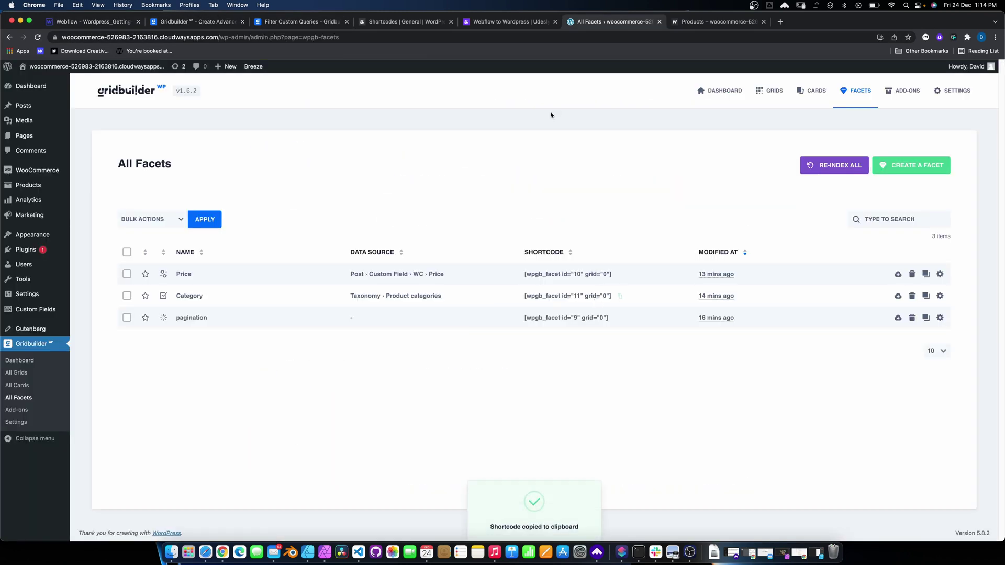
pyautogui.click(104, 23)
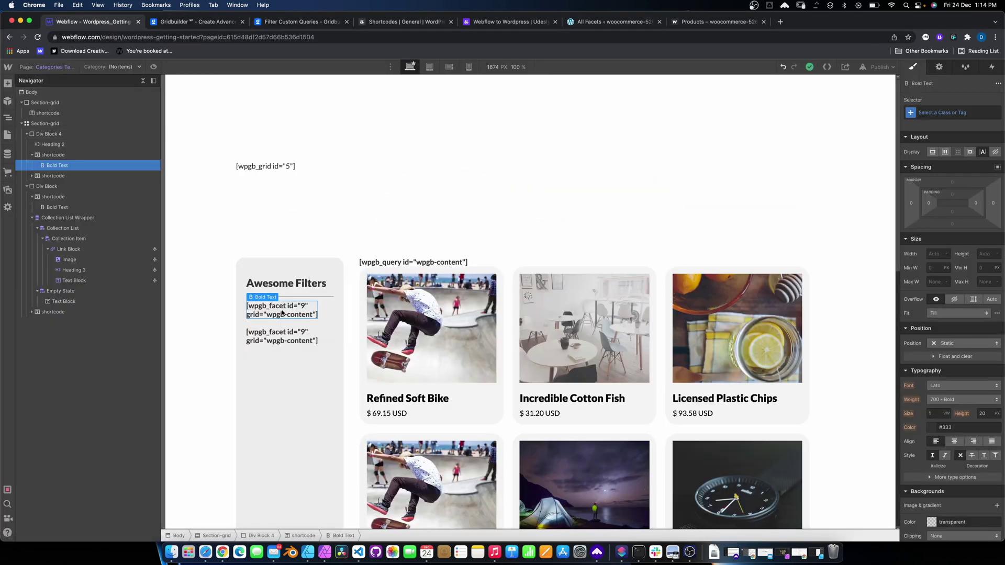
pyautogui.tripleClick(312, 317)
pyautogui.hotkey('ctrl', 'shift', 'Tab')
pyautogui.hotkey('ctrl', 'shift', 'Tab')
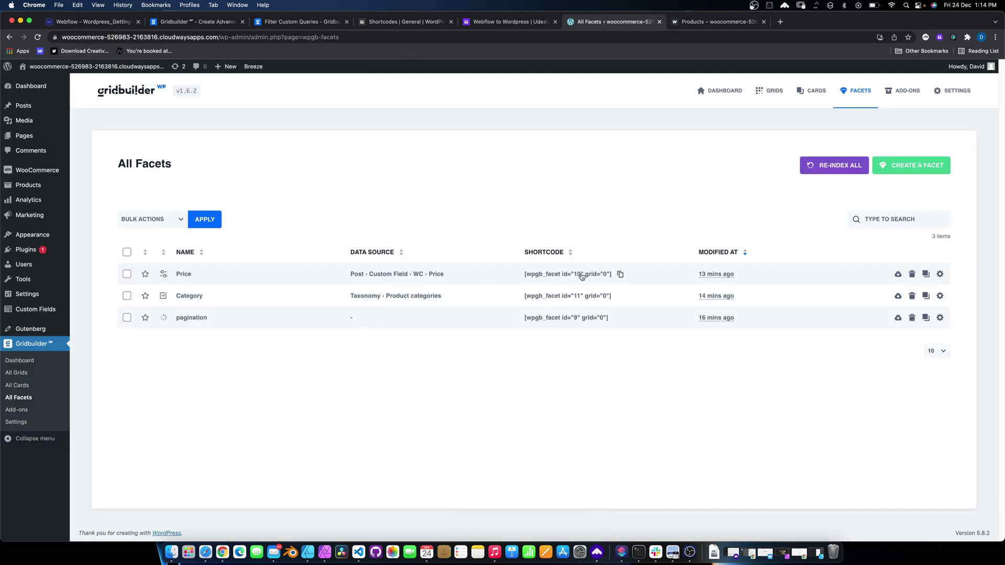
pyautogui.click(89, 22)
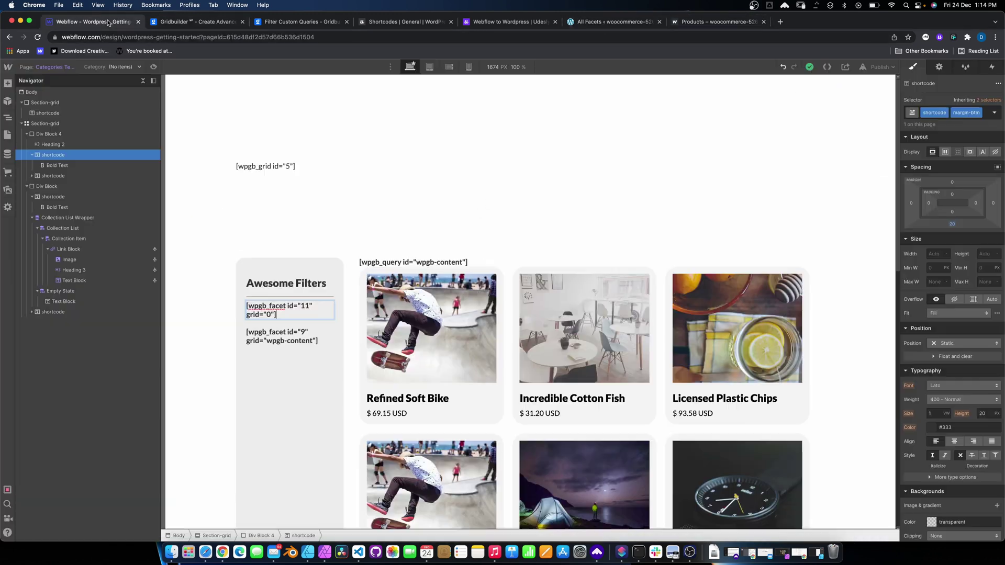
pyautogui.doubleClick(283, 337)
pyautogui.press('super+a')
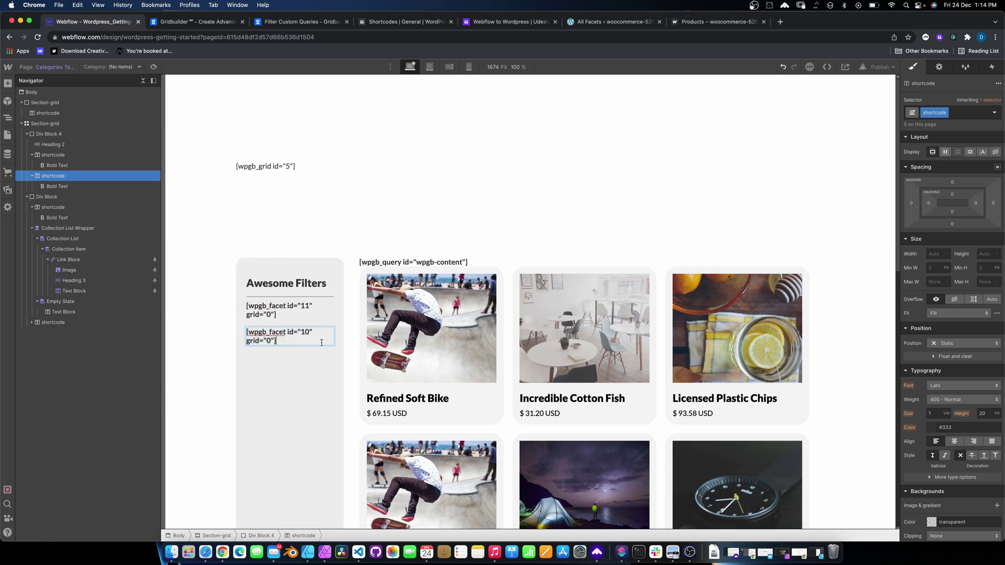
pyautogui.click(321, 352)
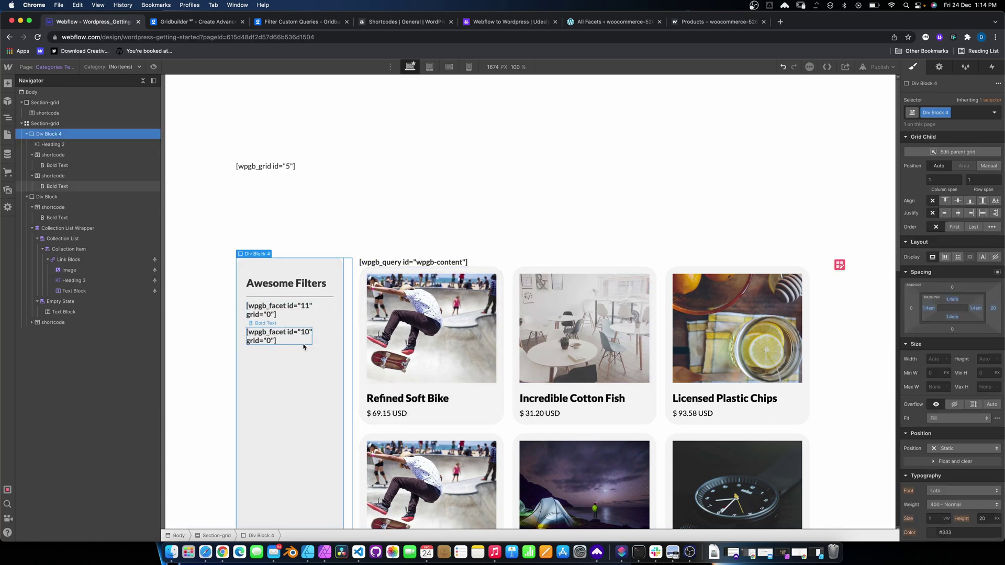
# - Copy the wpgb-content id from the query shortcode into both facet shortcodes' grid attribute
pyautogui.doubleClick(449, 262)
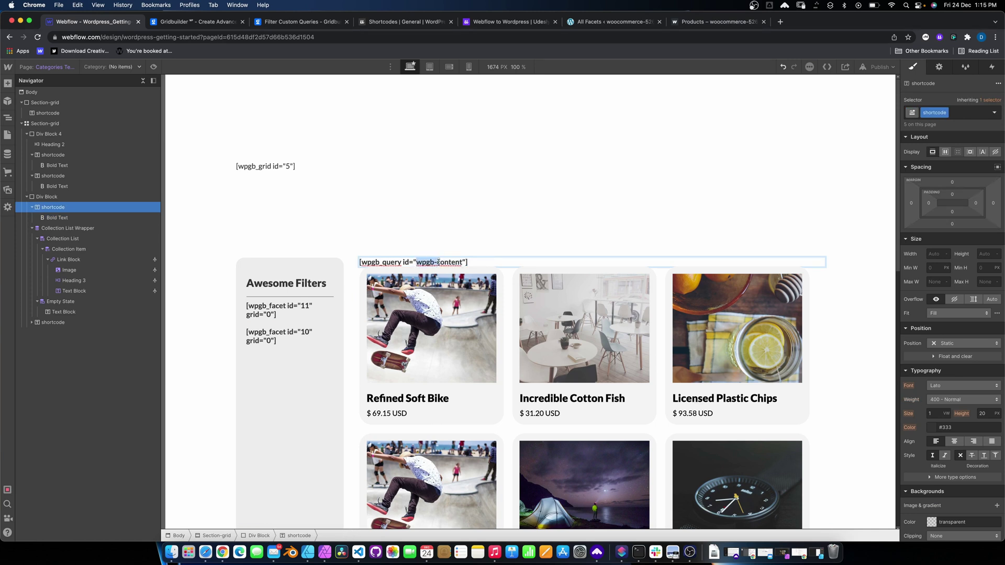
pyautogui.click(270, 314)
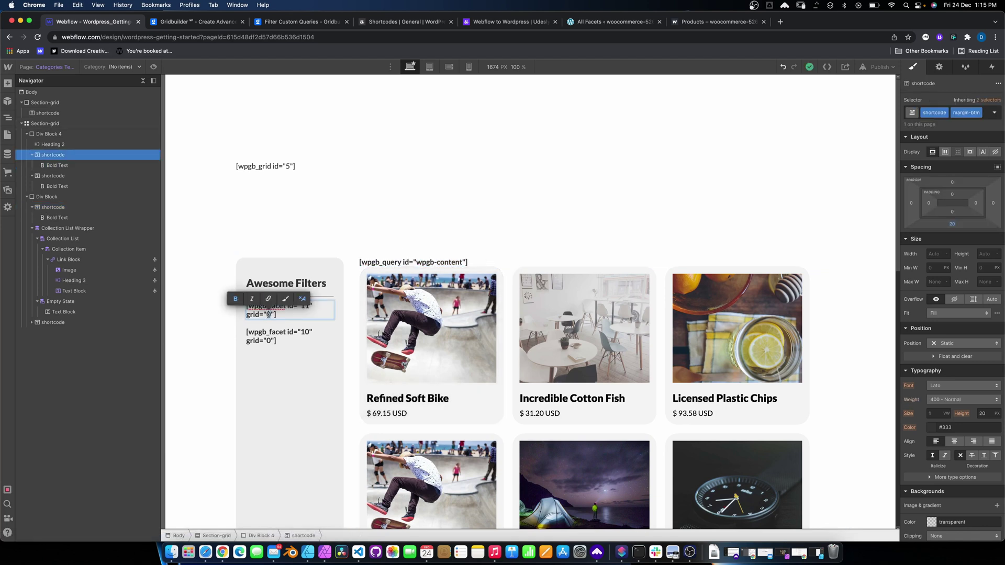
pyautogui.write('wpgb-content')
pyautogui.doubleClick(270, 343)
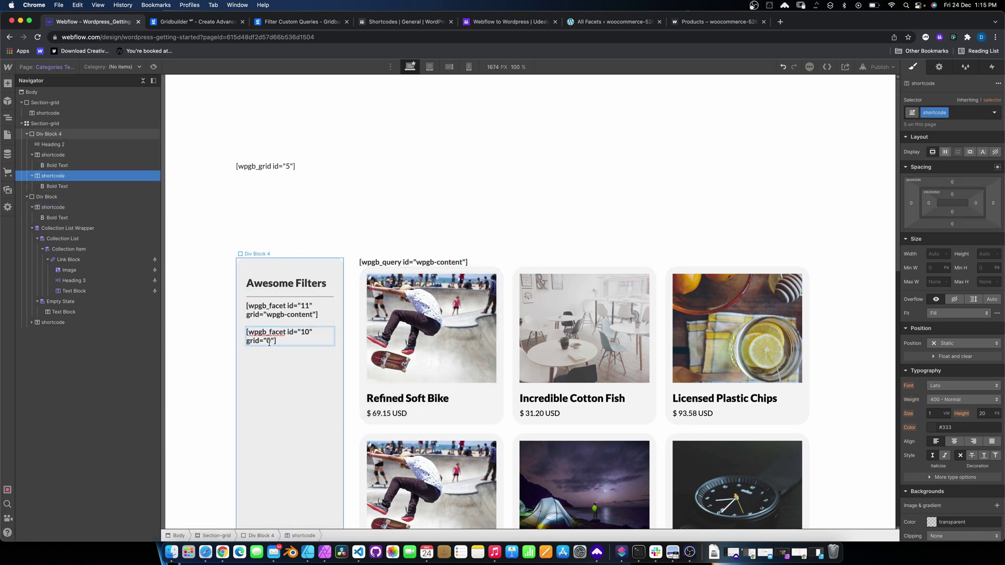
pyautogui.write('wpgb-content')
# - Publish the site, download the Udesly WordPress export as a ZIP, and drop it on the converter
pyautogui.click(478, 205)
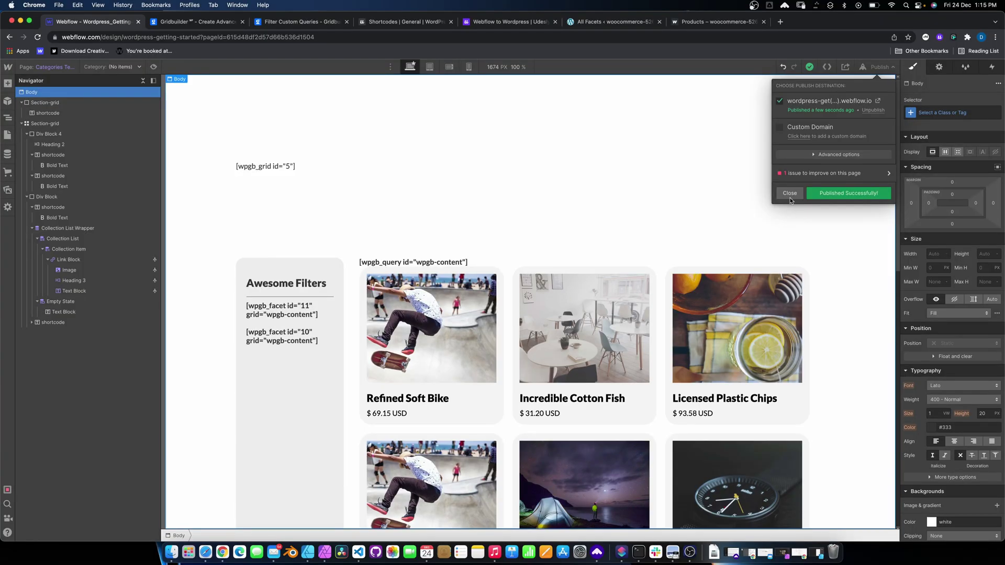
pyautogui.click(939, 37)
pyautogui.click(676, 264)
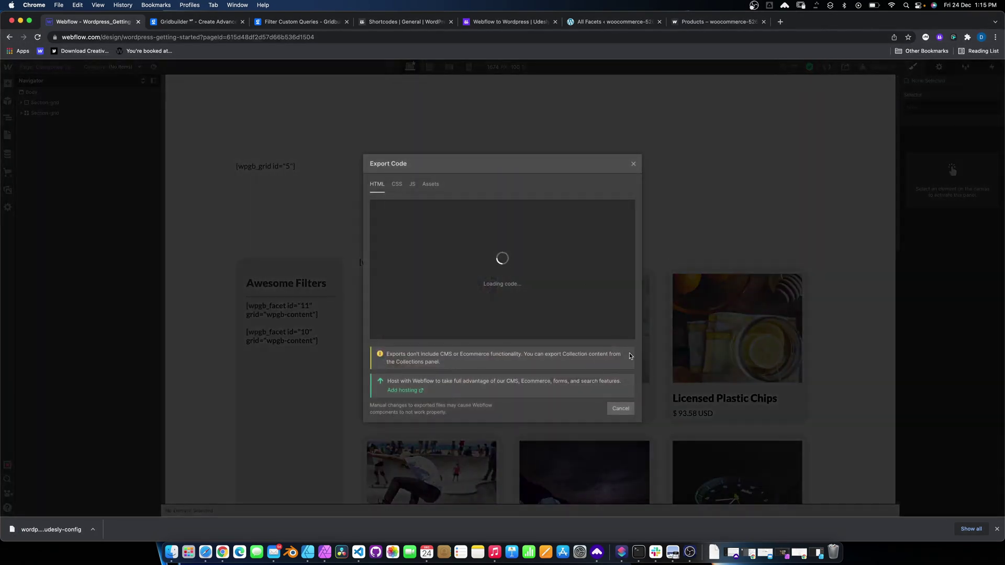
pyautogui.click(608, 408)
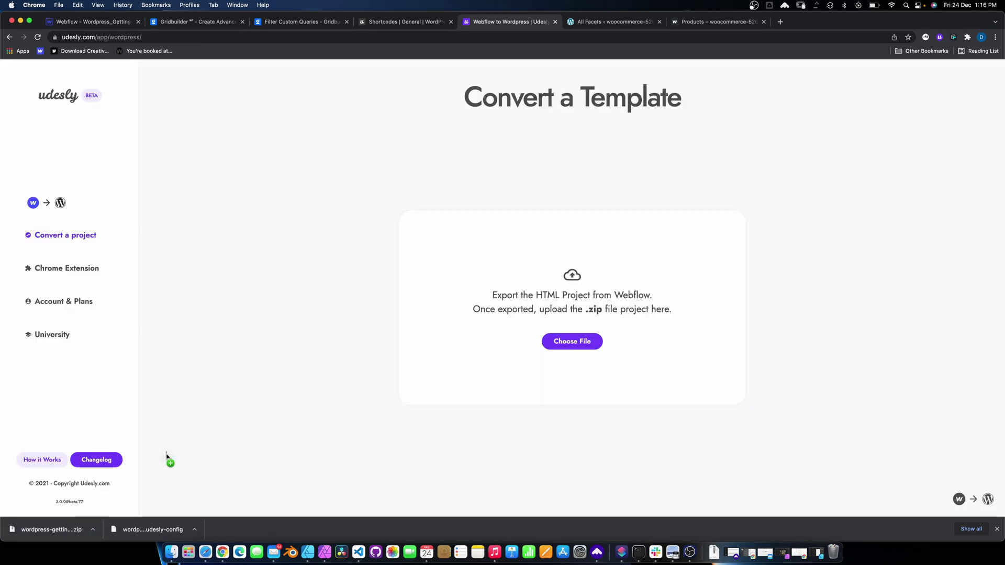
pyautogui.moveTo(168, 458); pyautogui.dragTo(570, 343)
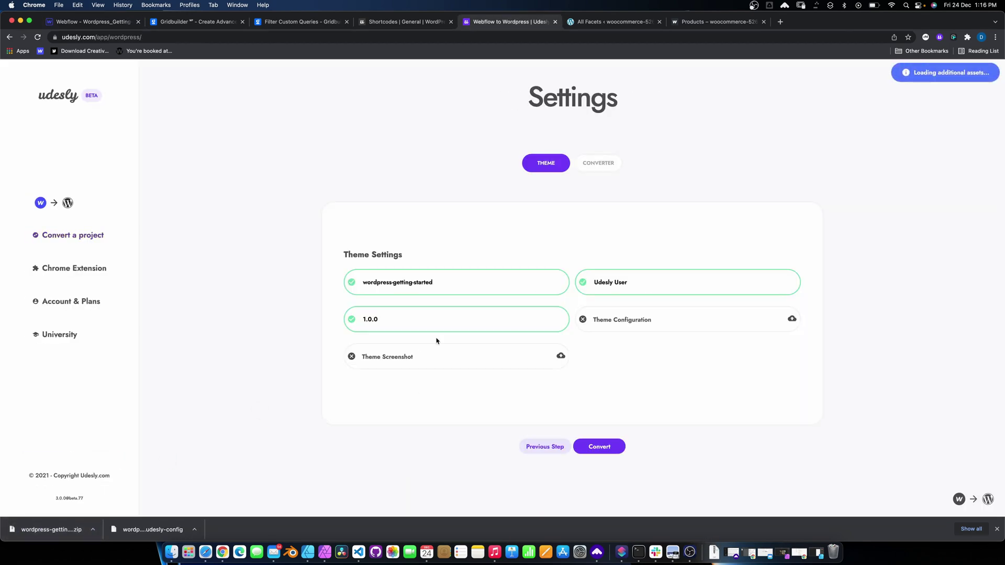
pyautogui.click(684, 317)
# - Attach the downloaded udesly-config file and convert the project into a WordPress theme
pyautogui.click(359, 131)
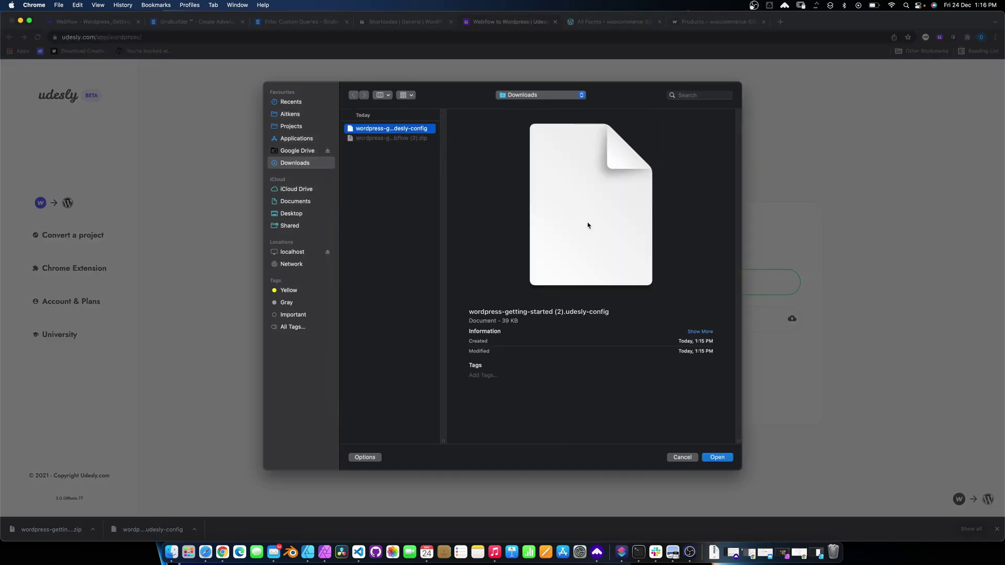
pyautogui.click(708, 459)
pyautogui.click(595, 446)
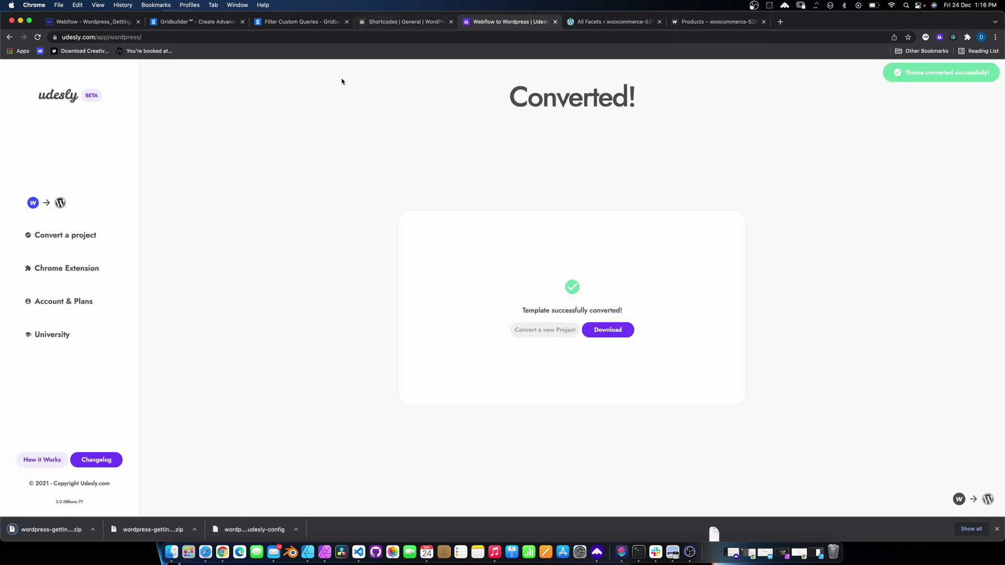
pyautogui.click(602, 22)
# - Upload the converted ZIP under Appearance > Themes and activate the wordpress-getting-started theme
pyautogui.moveTo(33, 235)
pyautogui.click(89, 238)
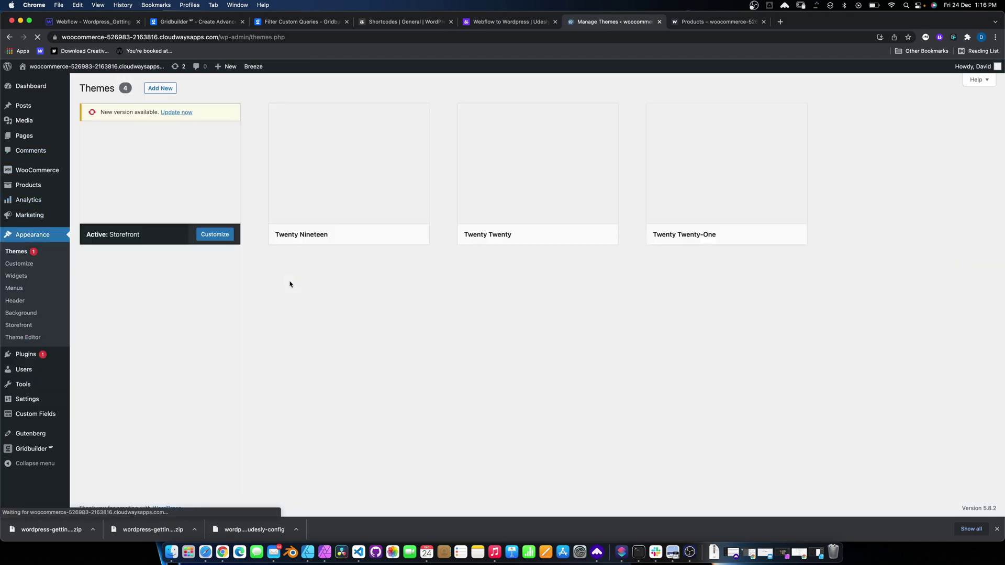
pyautogui.click(149, 92)
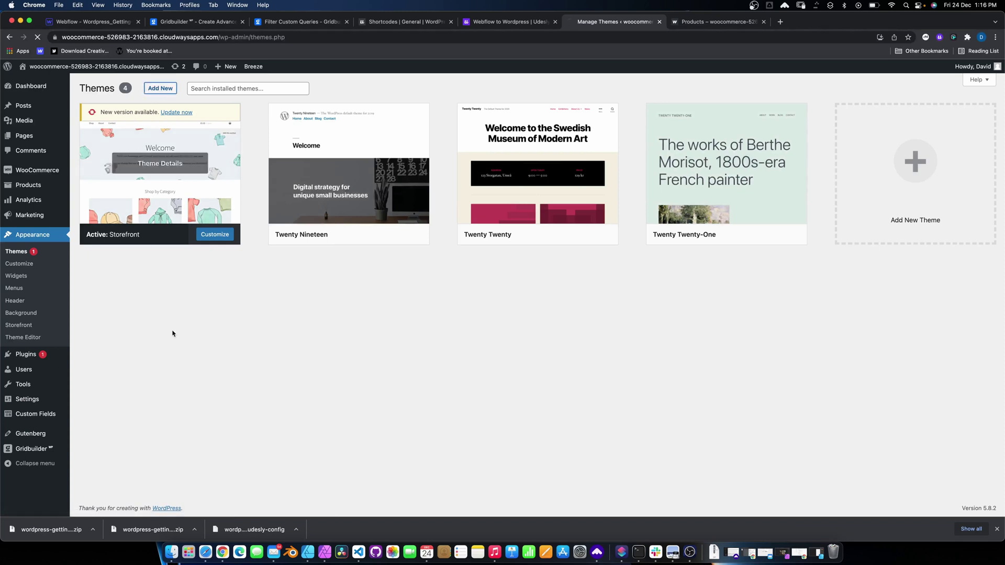
pyautogui.click(152, 92)
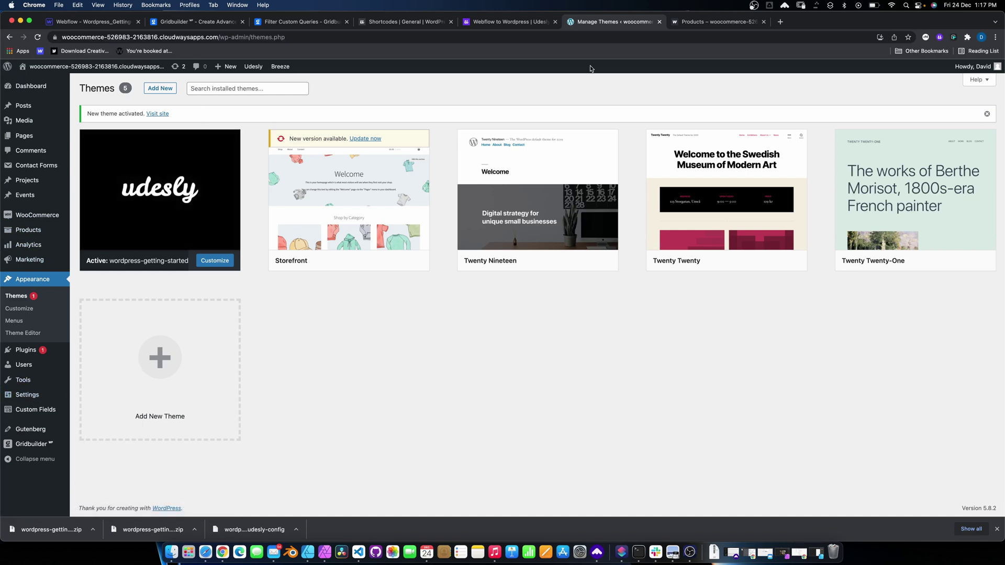
pyautogui.click(699, 23)
pyautogui.click(569, 33)
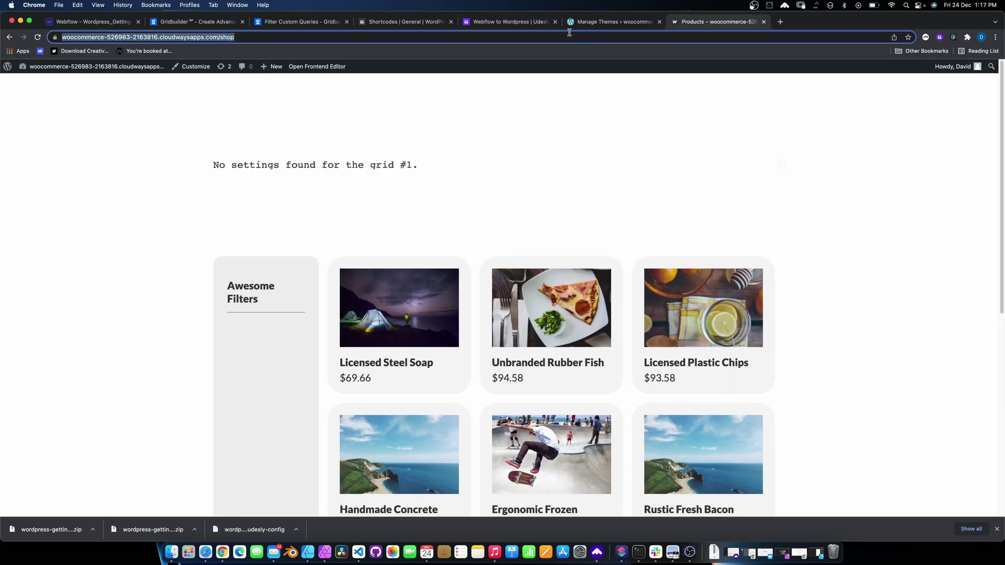
# - Reload /shop, narrow the price range to 25–57, filter to monkey, then clear the price filter
pyautogui.press('Return')
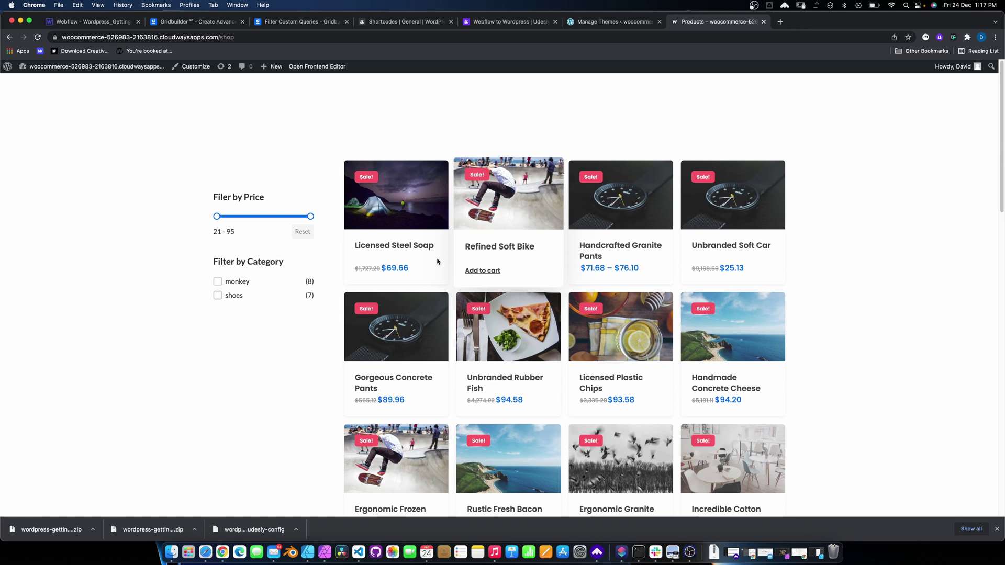
pyautogui.moveTo(291, 219); pyautogui.dragTo(259, 217)
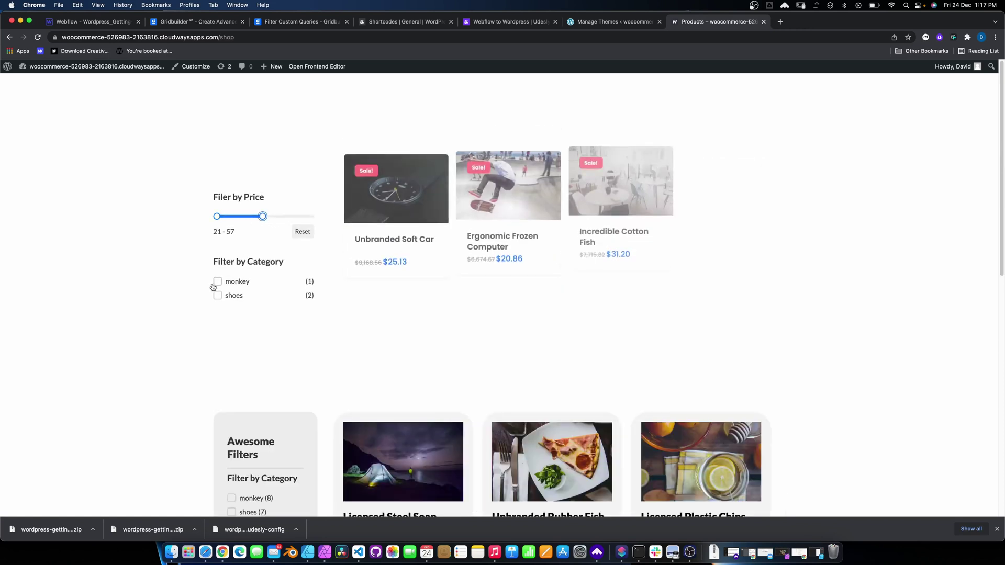
pyautogui.click(217, 281)
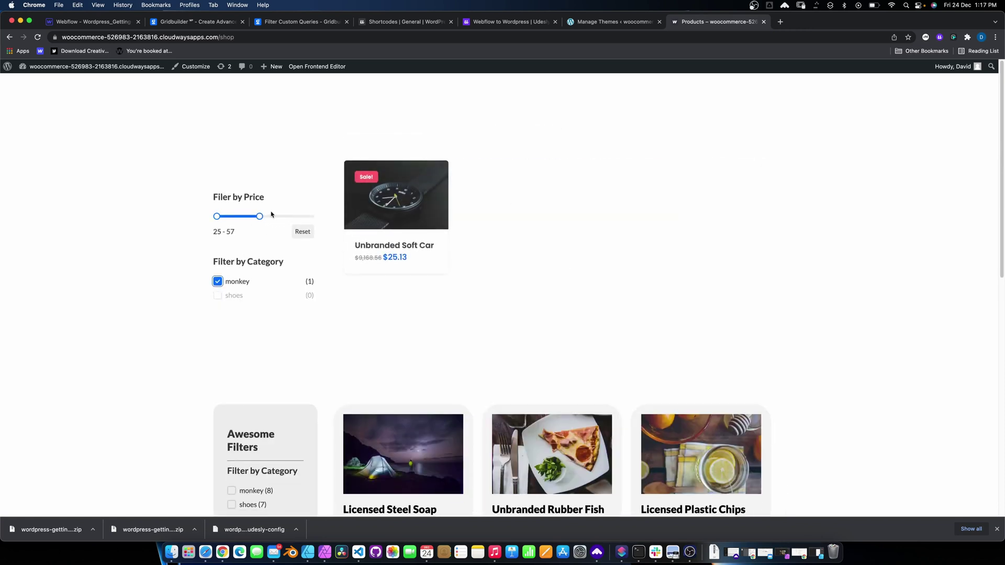
pyautogui.click(295, 233)
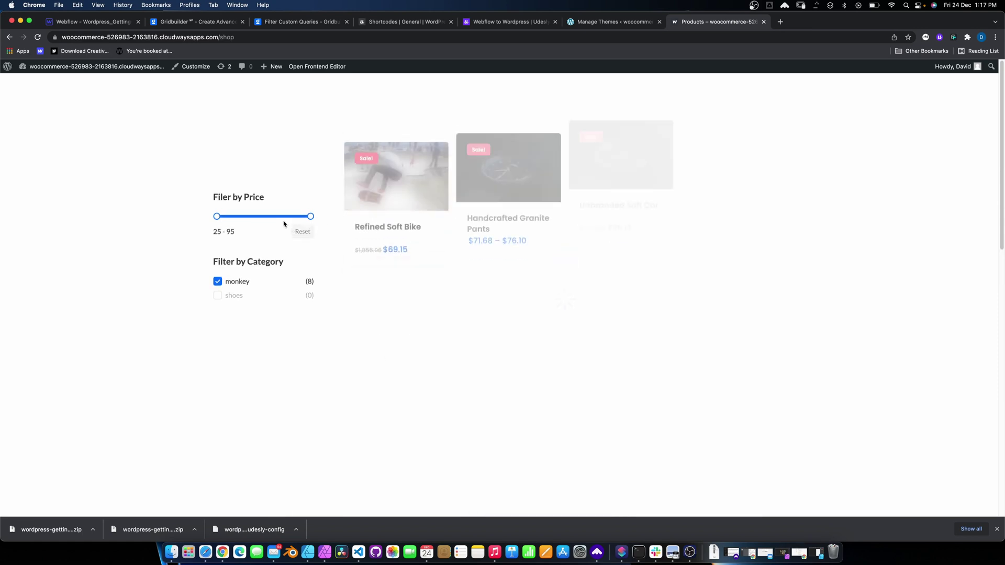
# - Filter the lower product grid to the shoes category, then clear the shoes filter
pyautogui.scroll(-10, 232, 310)
pyautogui.scroll(1, 233, 310)
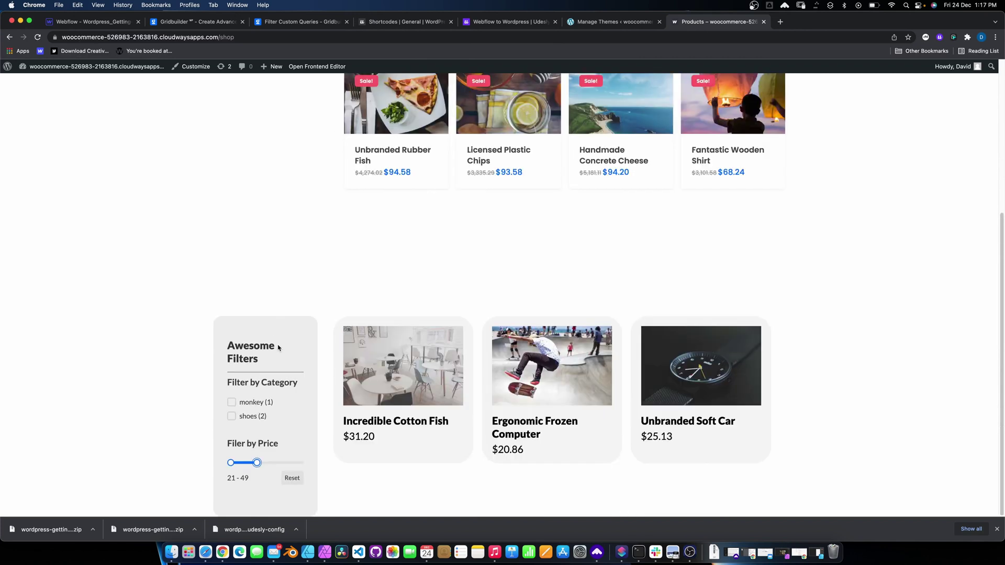
pyautogui.click(231, 417)
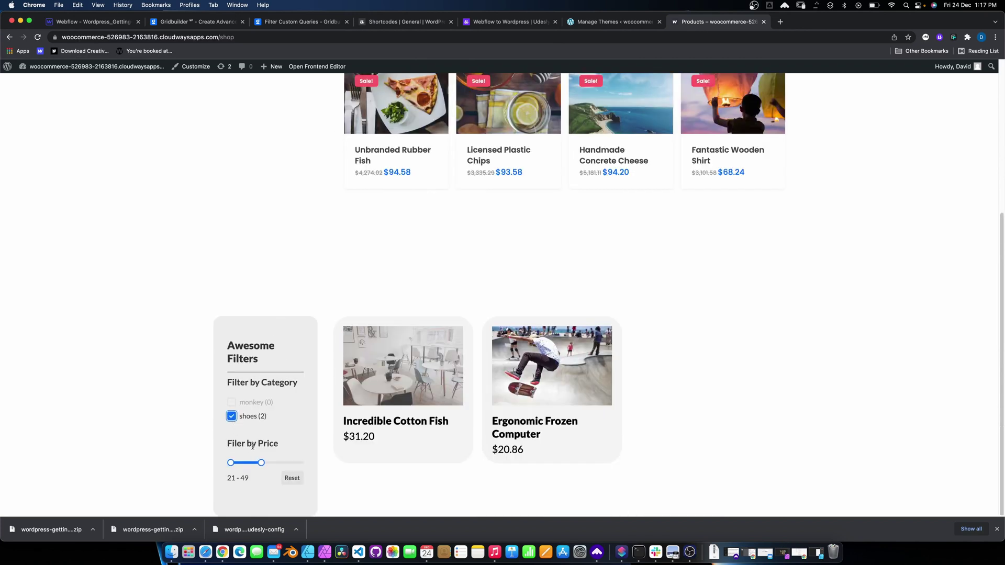
pyautogui.click(234, 417)
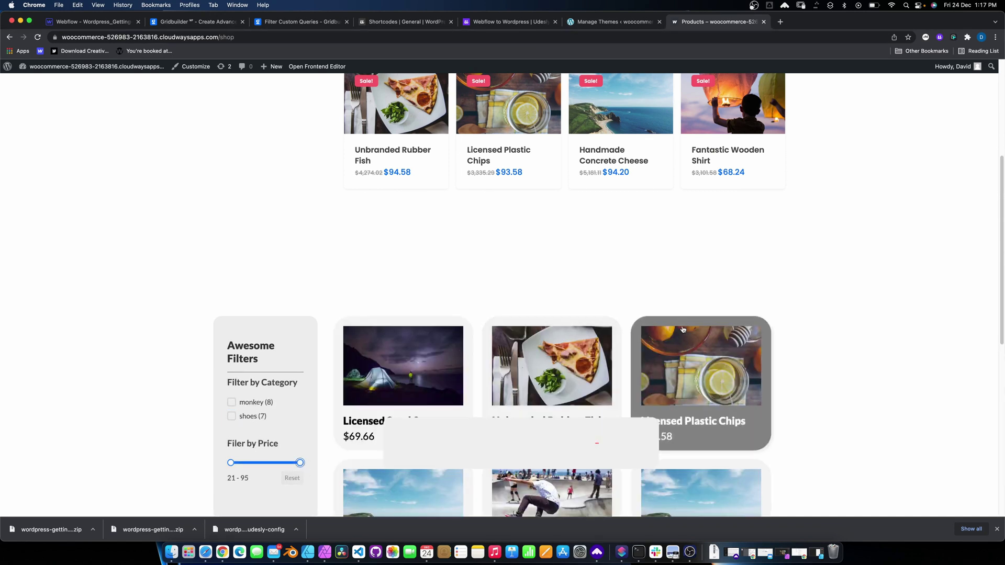